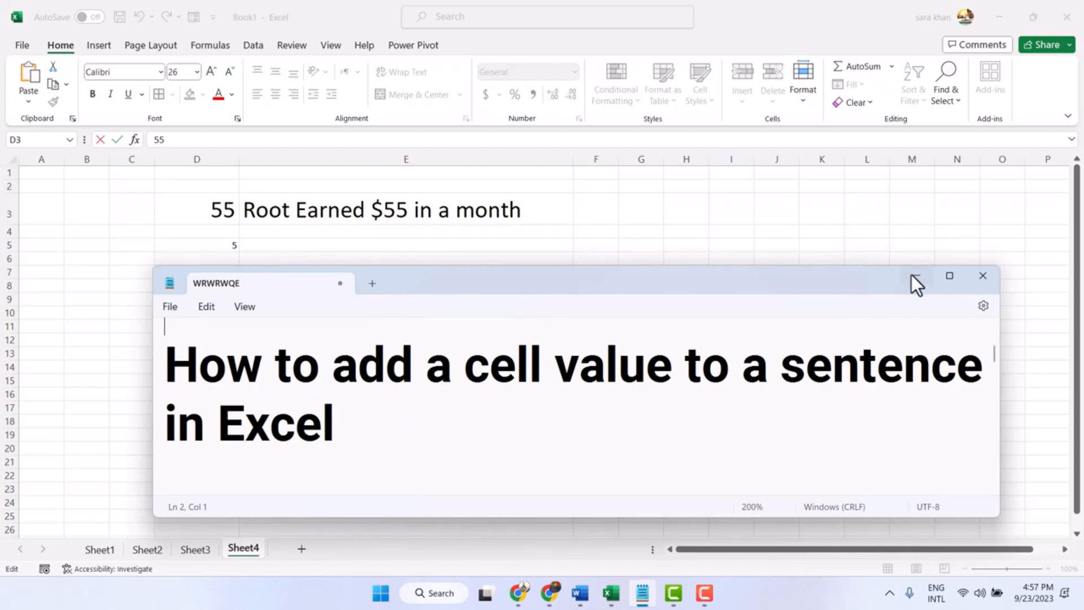
Replace the amount in cell D3 with 3000 and select the sentence cell E3.
double_click(191, 209)
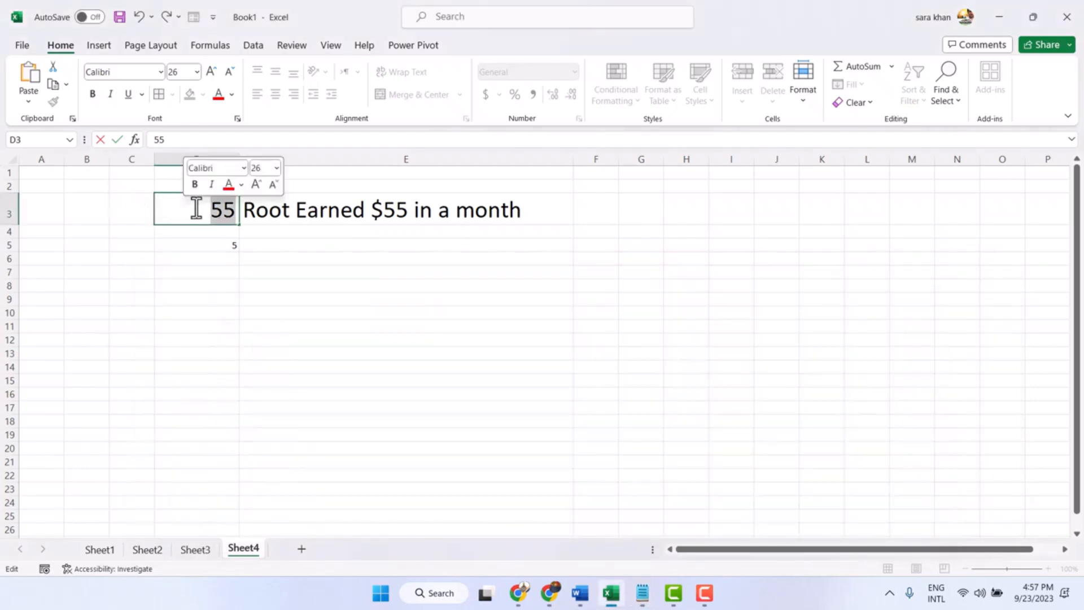
text(3000)
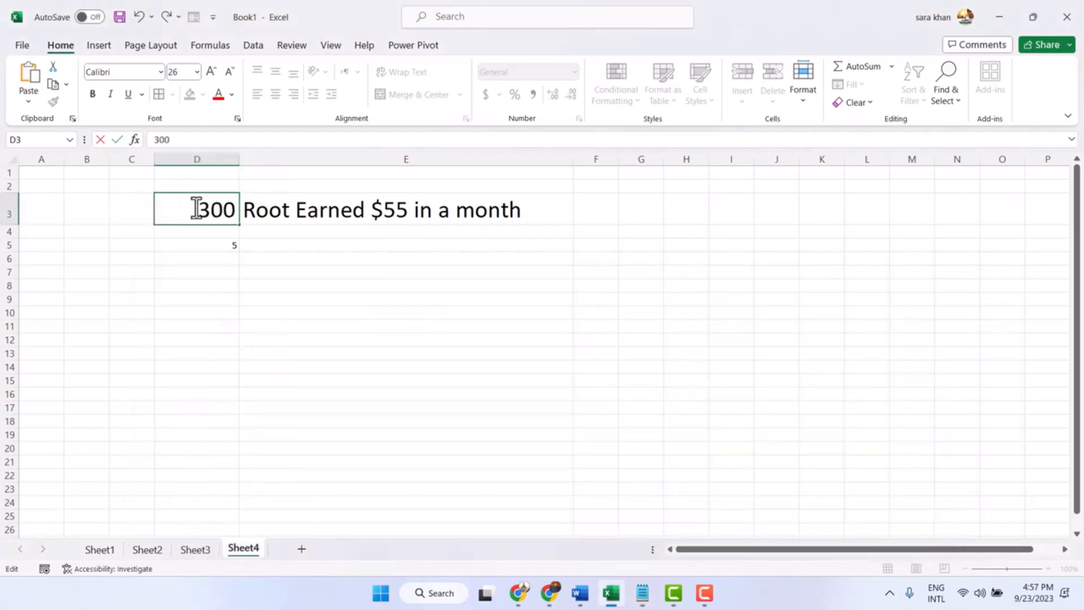
click(192, 247)
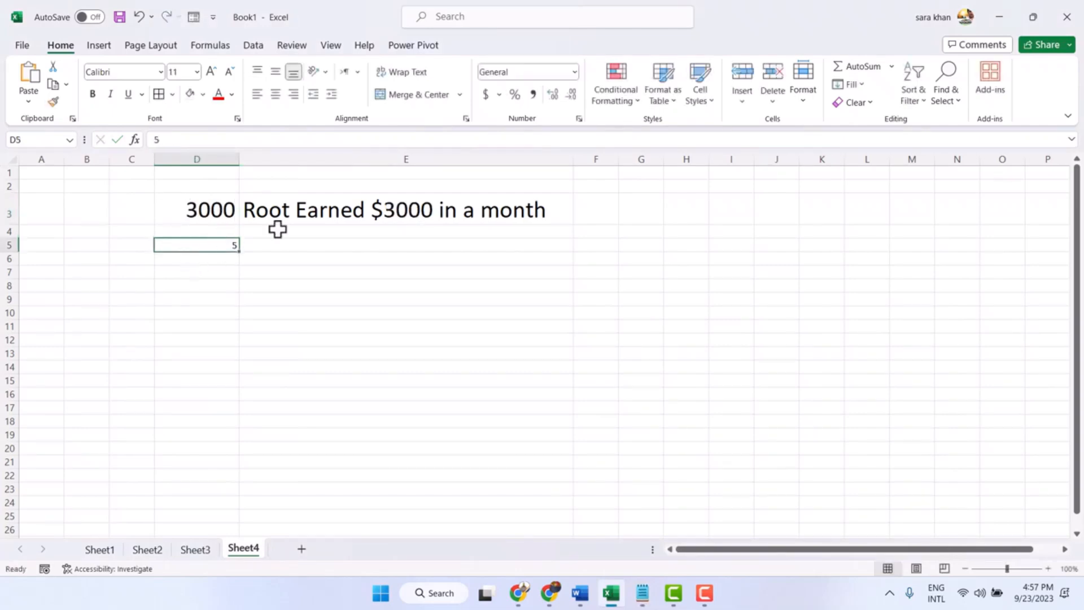
click(360, 212)
Change the amount in cell D3 to 4000.
click(194, 213)
double_click(194, 213)
drag(188, 211, 196, 211)
text(4)
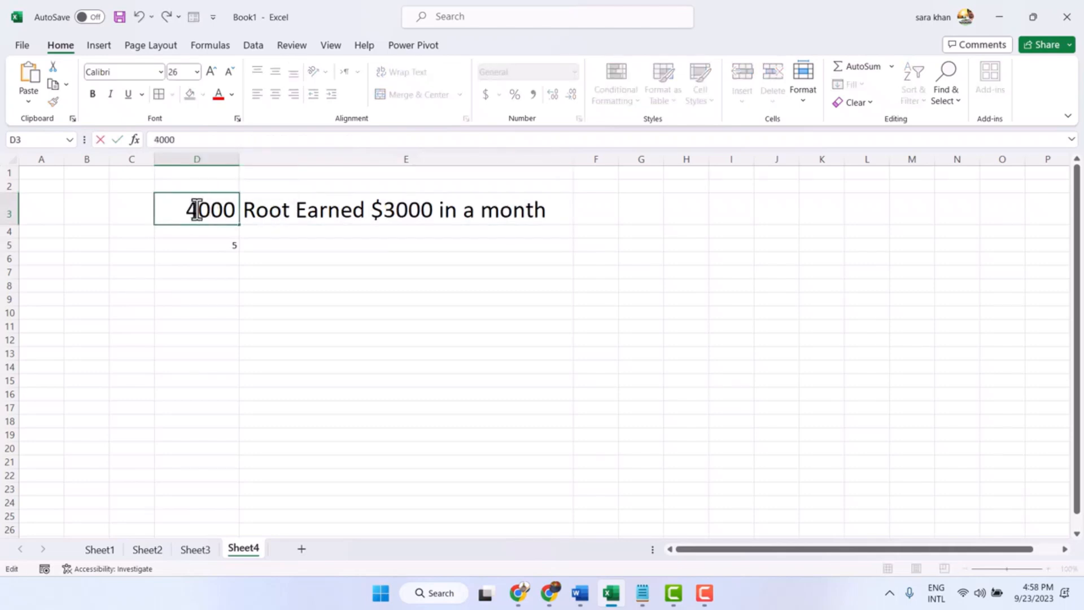
click(194, 243)
Set the amount in cell D3 to 222, and replace it with 2222.
click(197, 205)
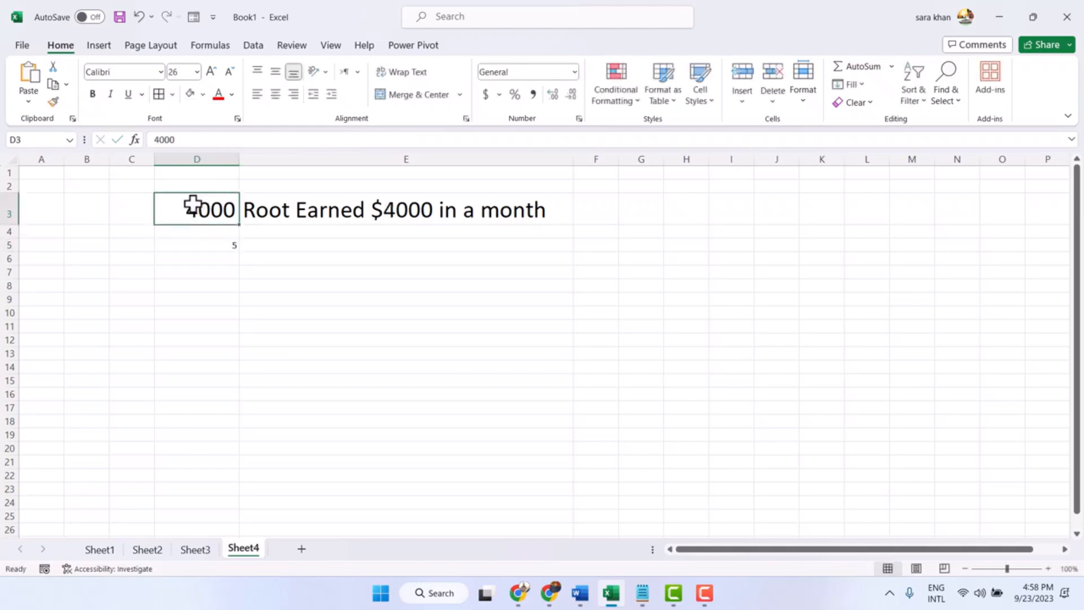
text(222)
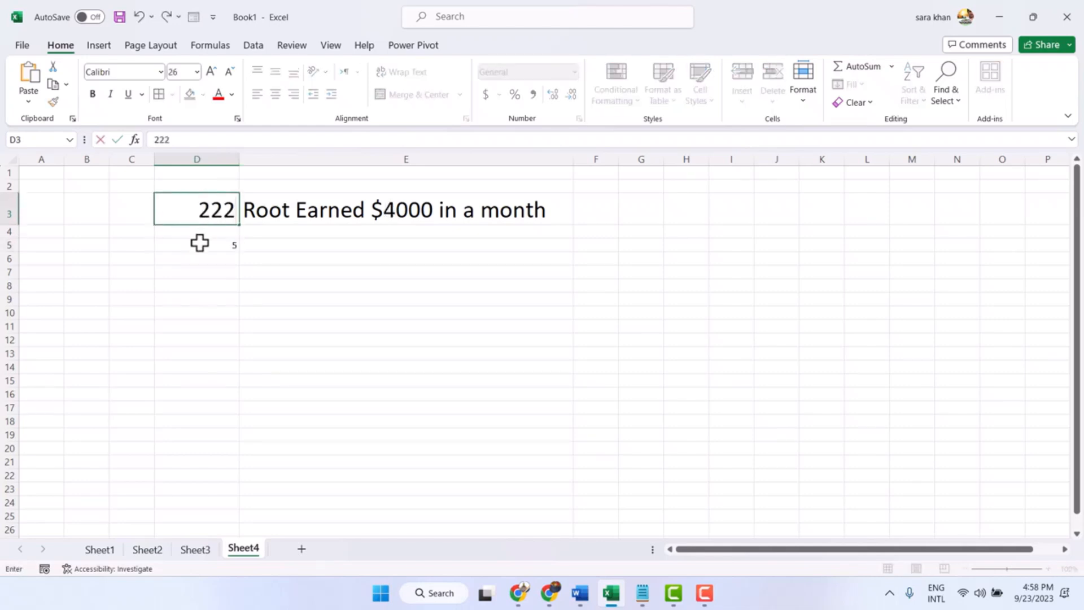
click(191, 272)
click(197, 214)
text(222)
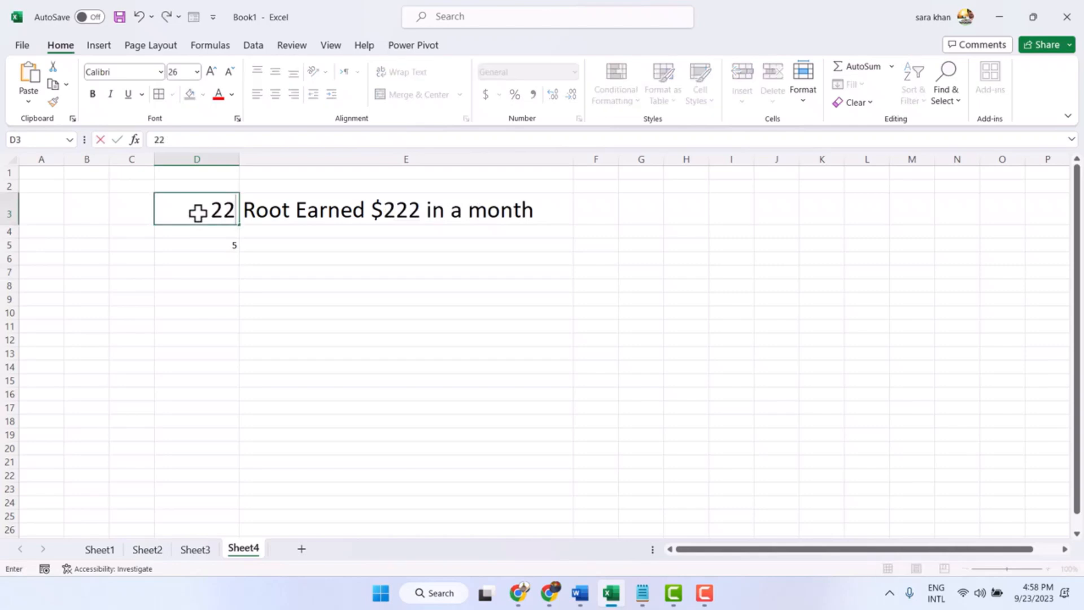
text(2)
click(203, 264)
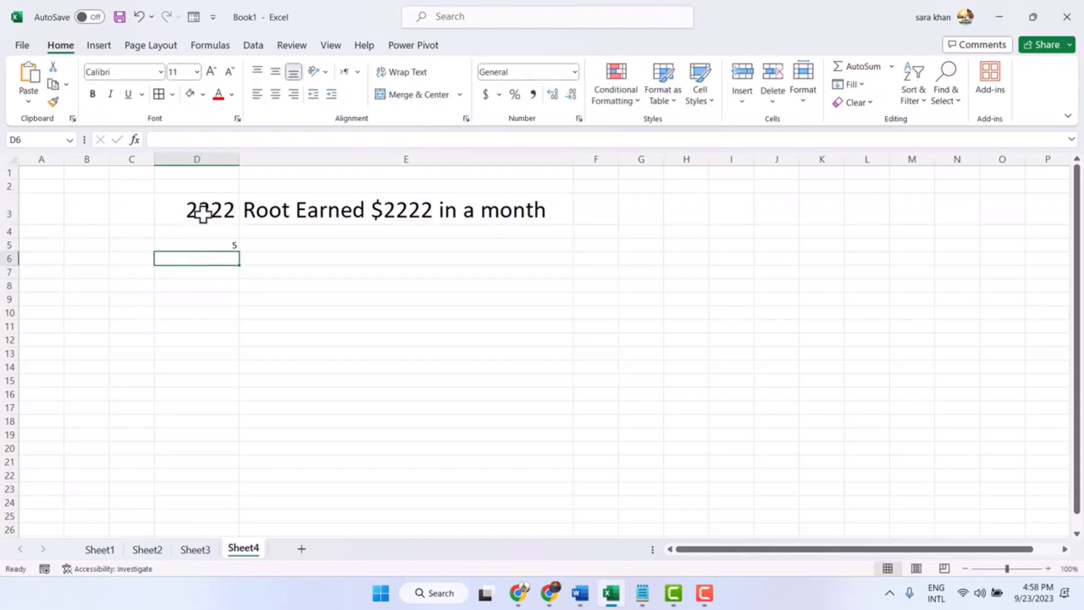
Overwrite the amount in cell D3 with 111.
click(204, 212)
text(111)
click(207, 259)
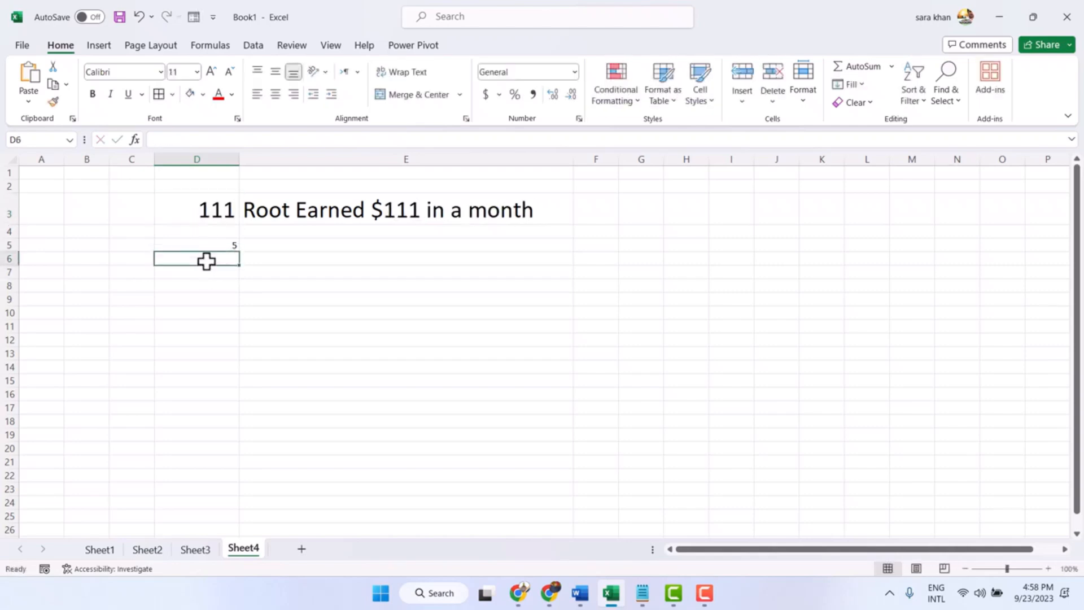
Set the amount in cell D3 to 356.
click(208, 212)
text(356)
click(215, 244)
click(215, 211)
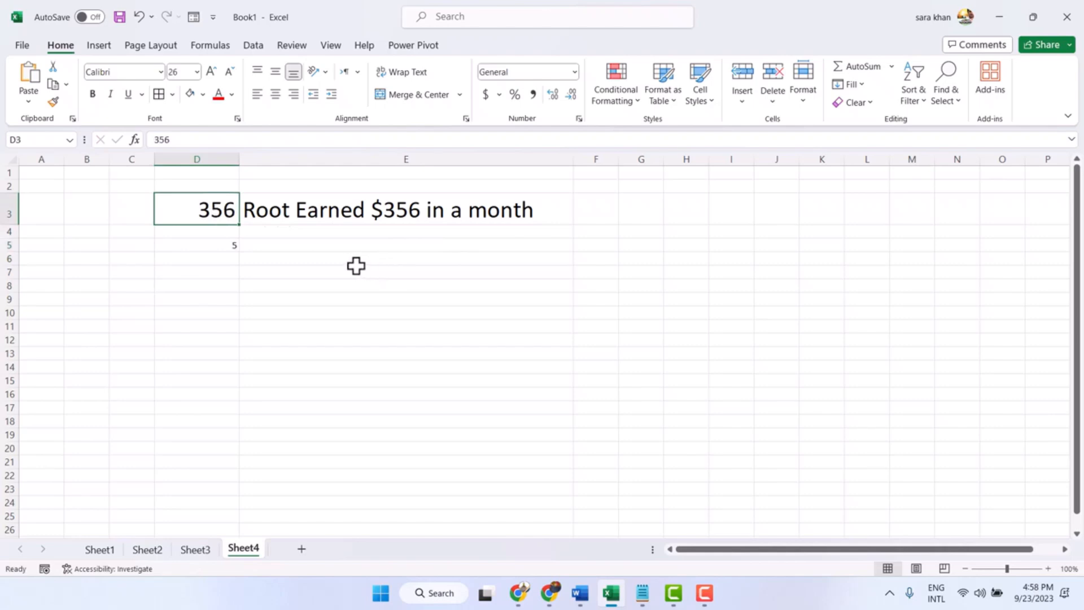
Enter 3000 in cell D5 as the amount for a second example.
click(222, 245)
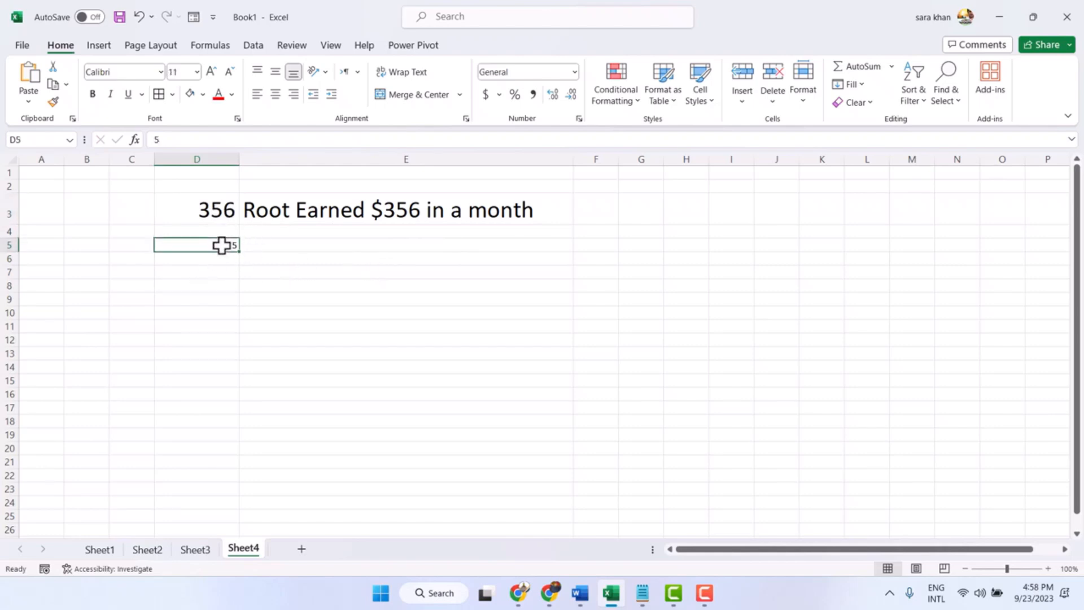
text(3)
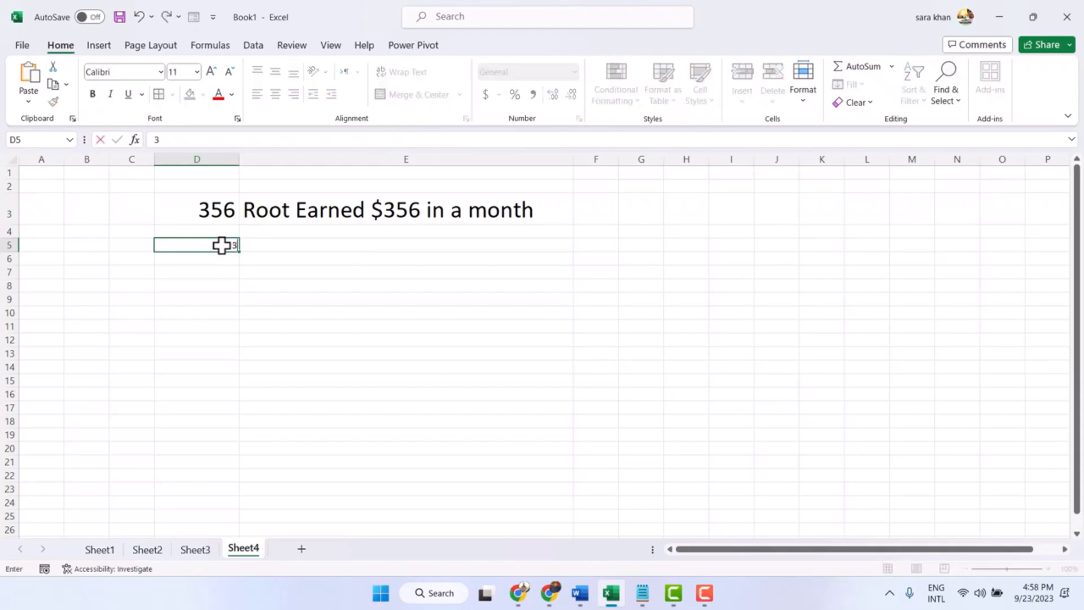
text(000)
Set the font size of cells D5:E5 to 28 and widen column E.
drag(191, 249, 387, 249)
drag(341, 281, 484, 247)
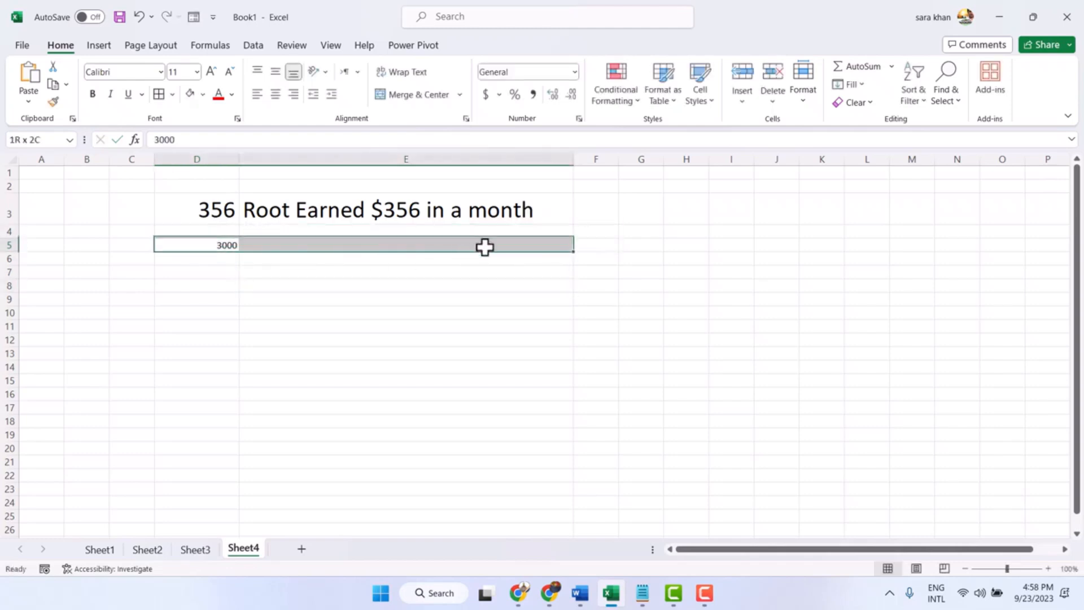
click(197, 72)
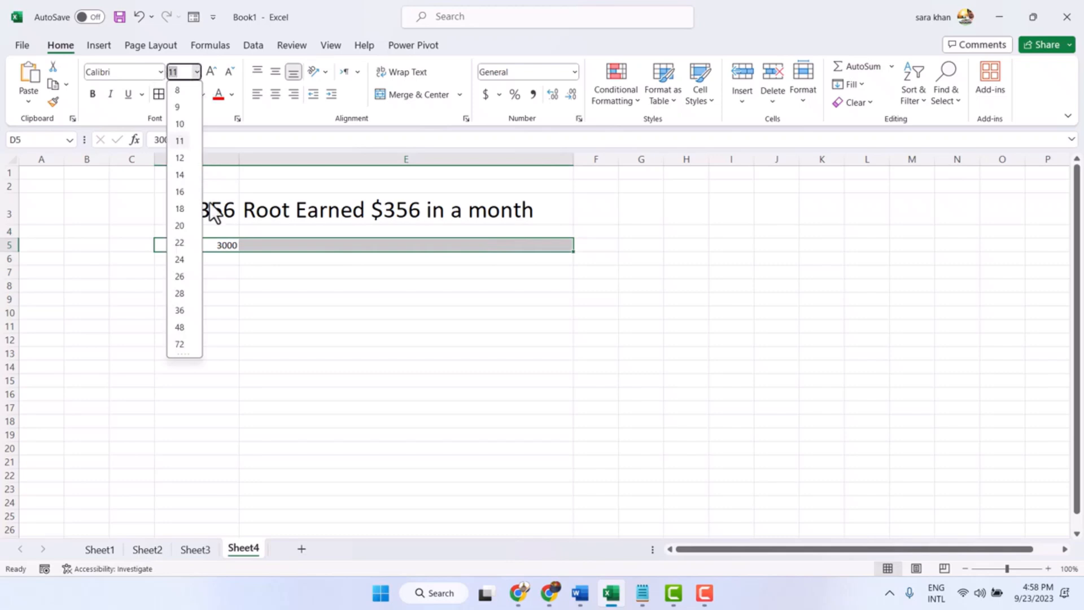
click(179, 294)
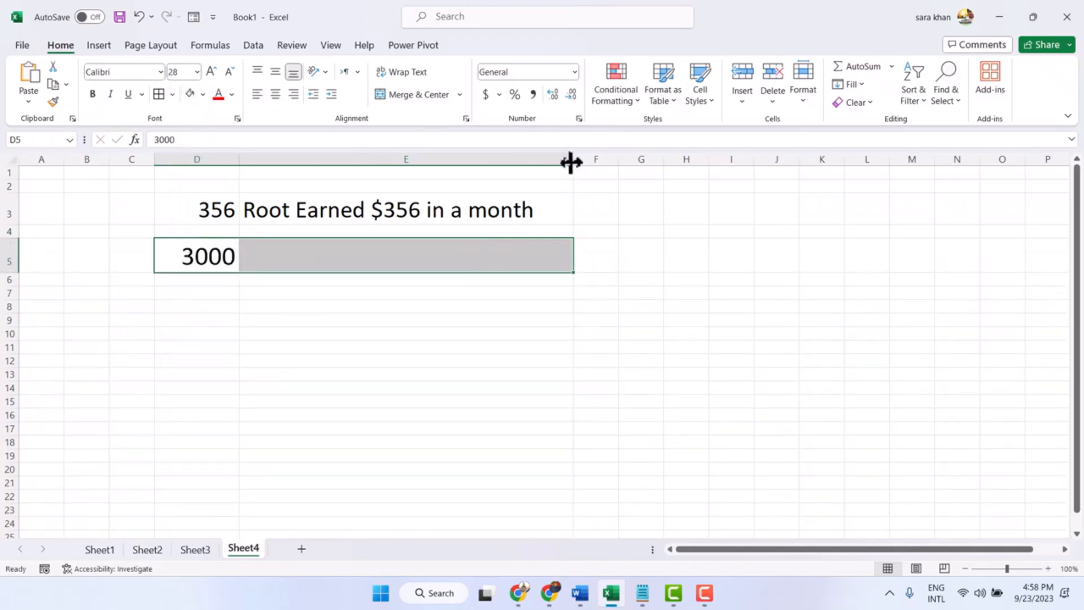
drag(572, 160, 681, 160)
click(201, 306)
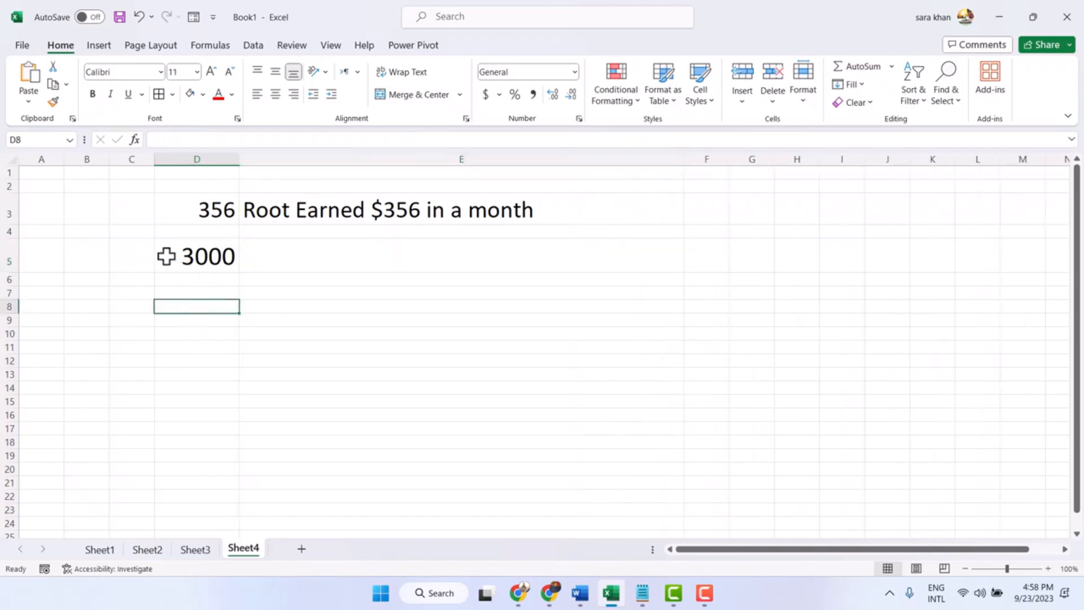
Center cells D5:E5 horizontally and apply borders around both cells.
drag(166, 256, 554, 246)
click(275, 94)
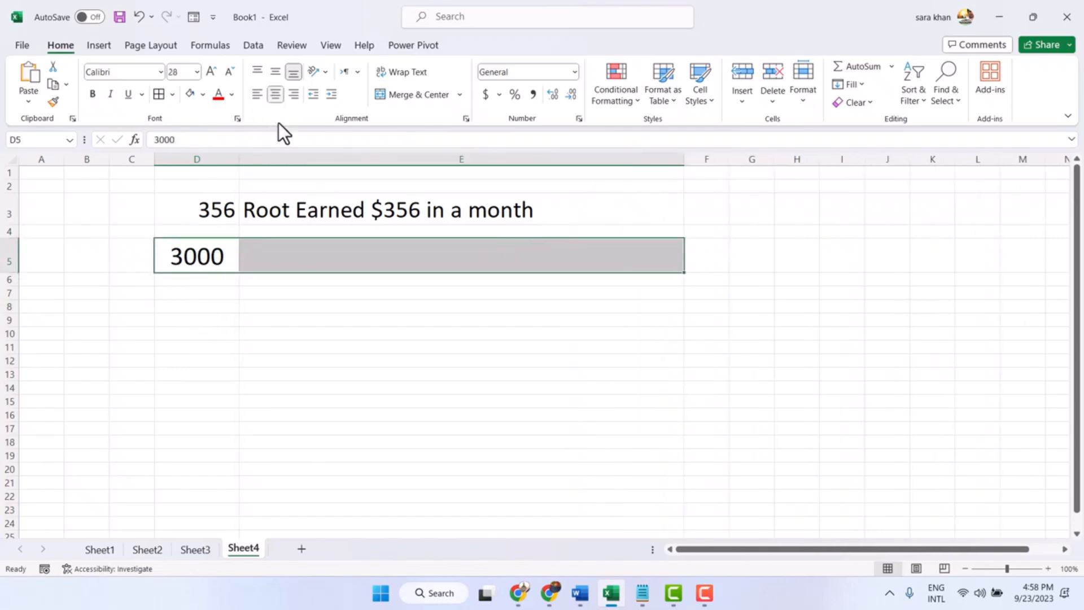
click(346, 310)
click(293, 257)
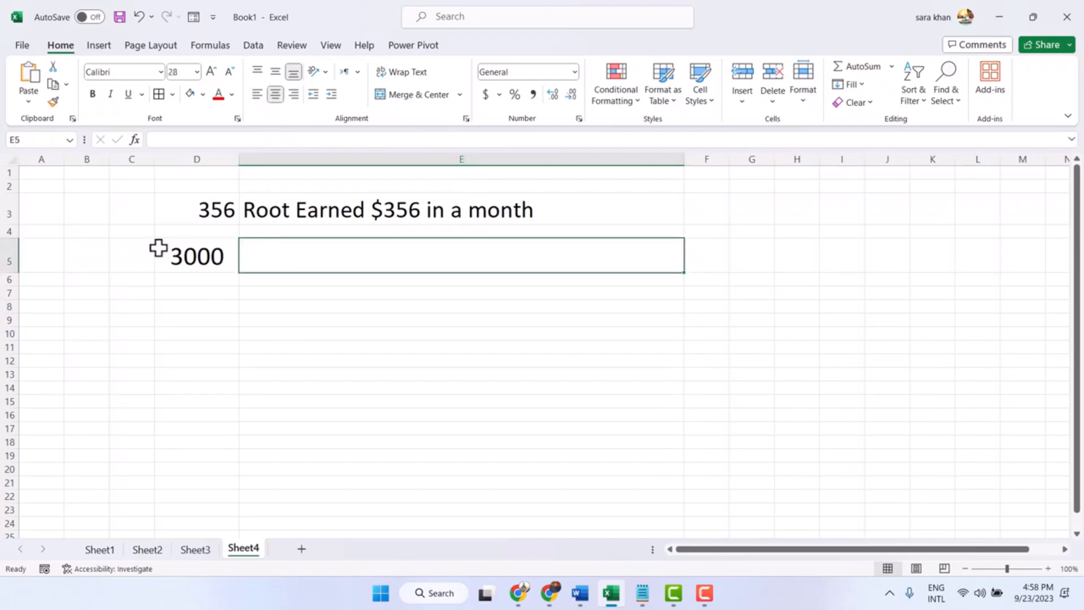
drag(158, 249, 484, 269)
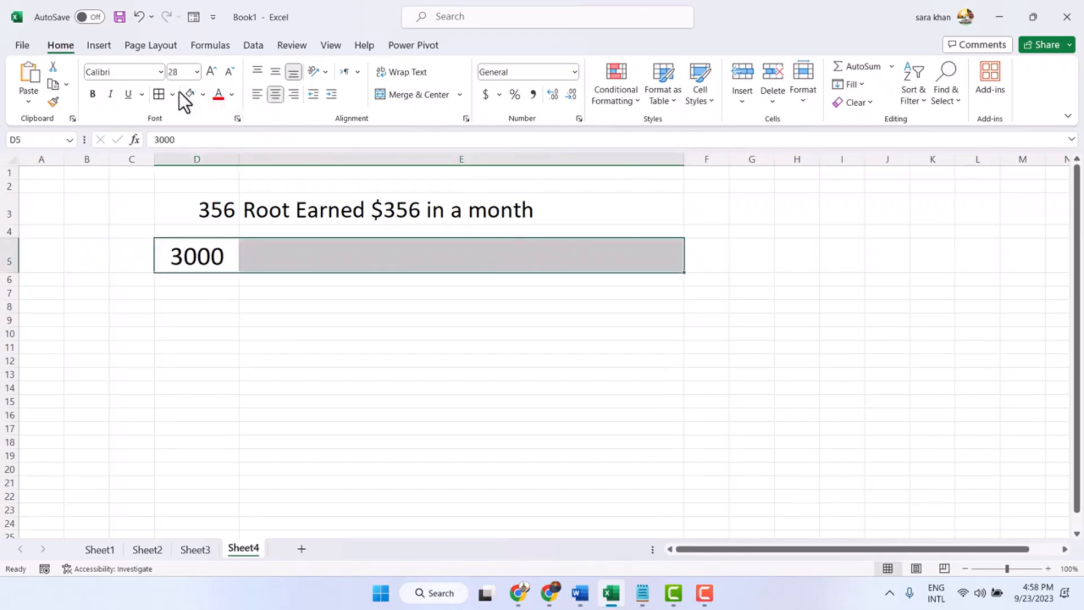
click(162, 91)
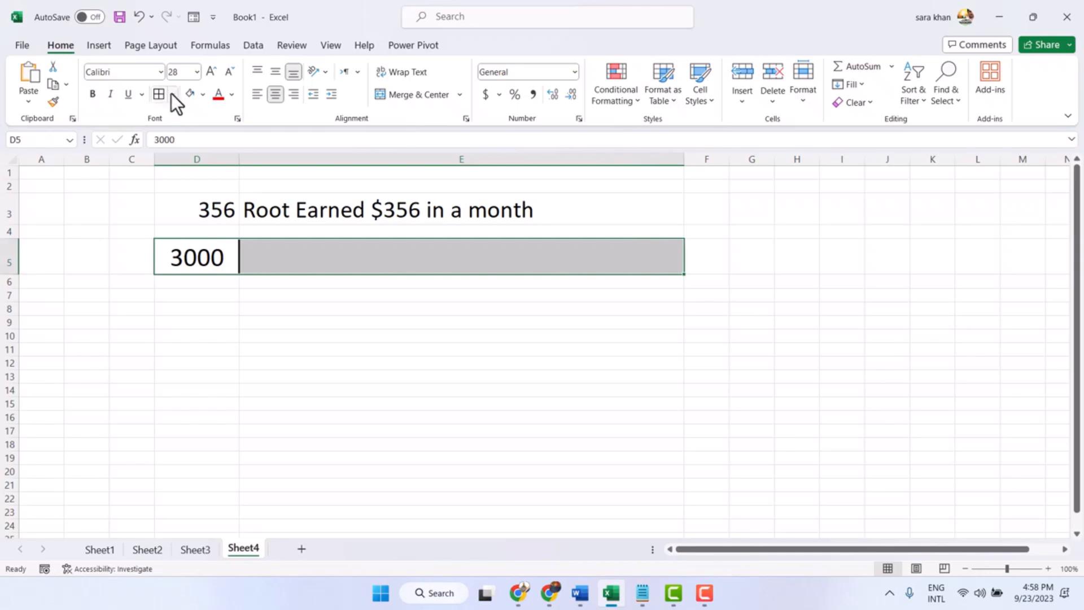
click(324, 322)
Enter the formula = "Root earned" in cell E5.
click(278, 259)
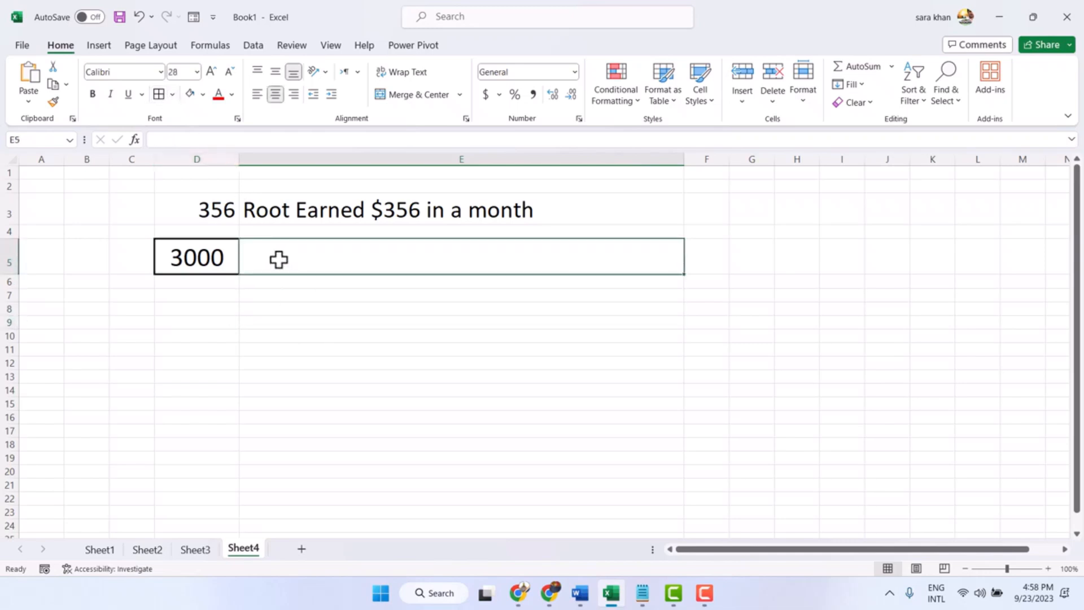
text(=)
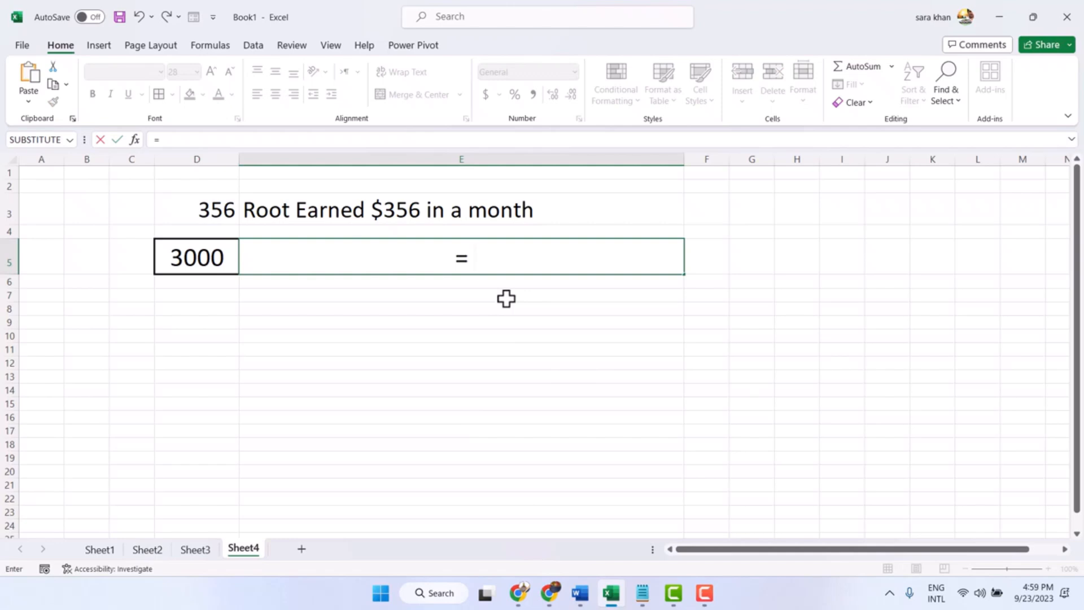
text("Root)
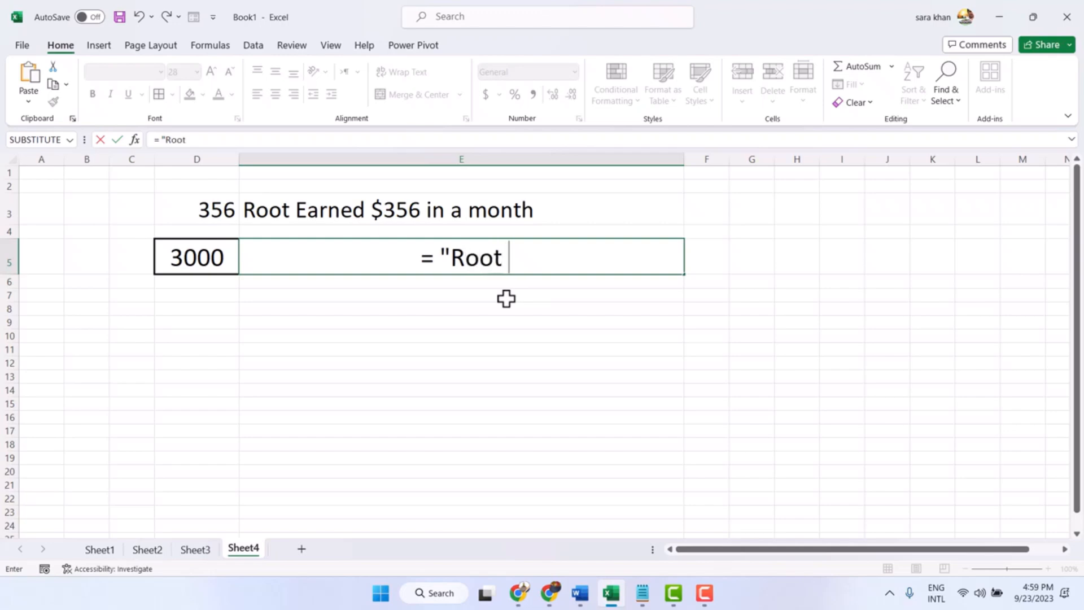
text( ea)
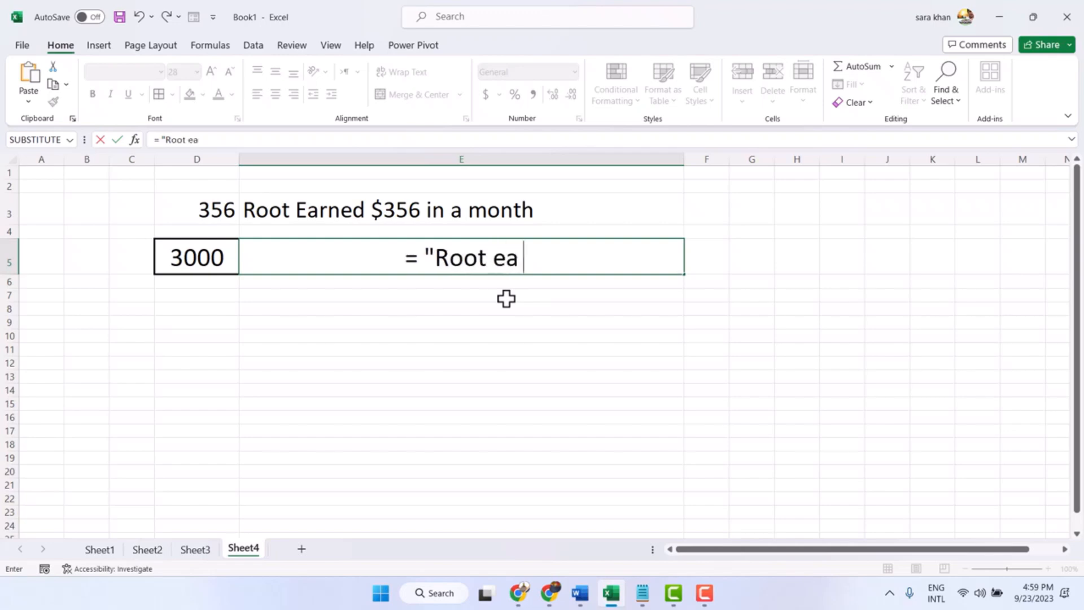
text(rned)
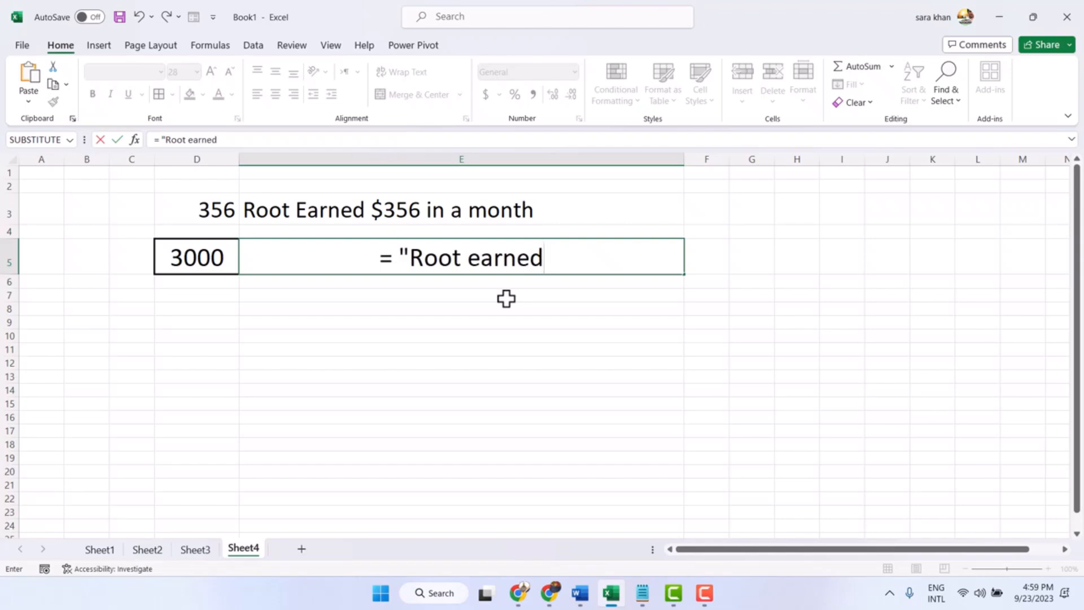
text(")
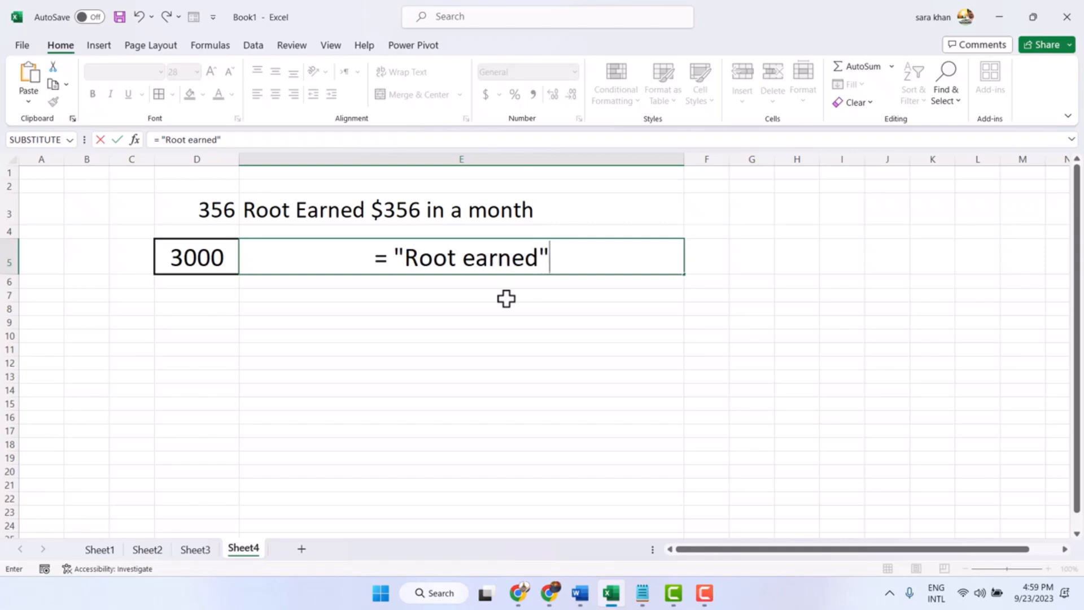
click(491, 292)
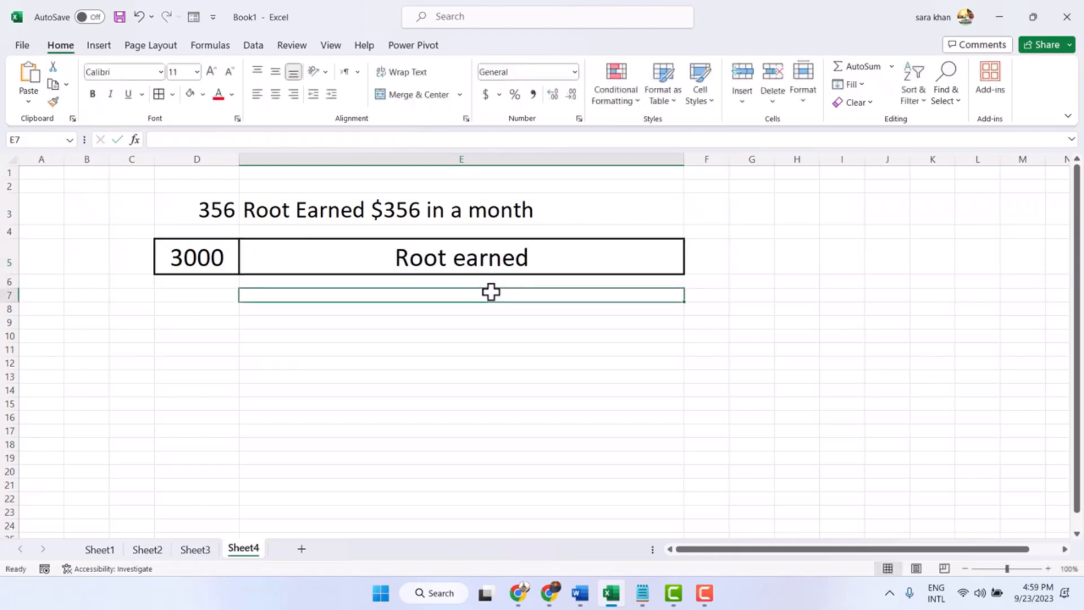
Extend the formula in E5 after "Root earned" with & TEXT(D5,"$#") to bring in the amount.
click(496, 257)
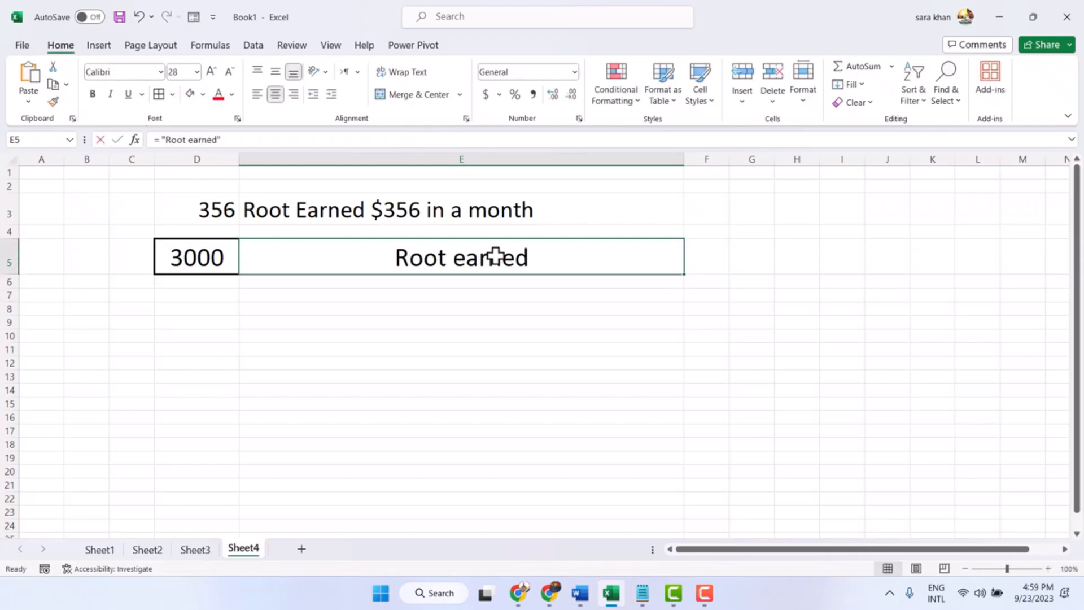
double_click(496, 257)
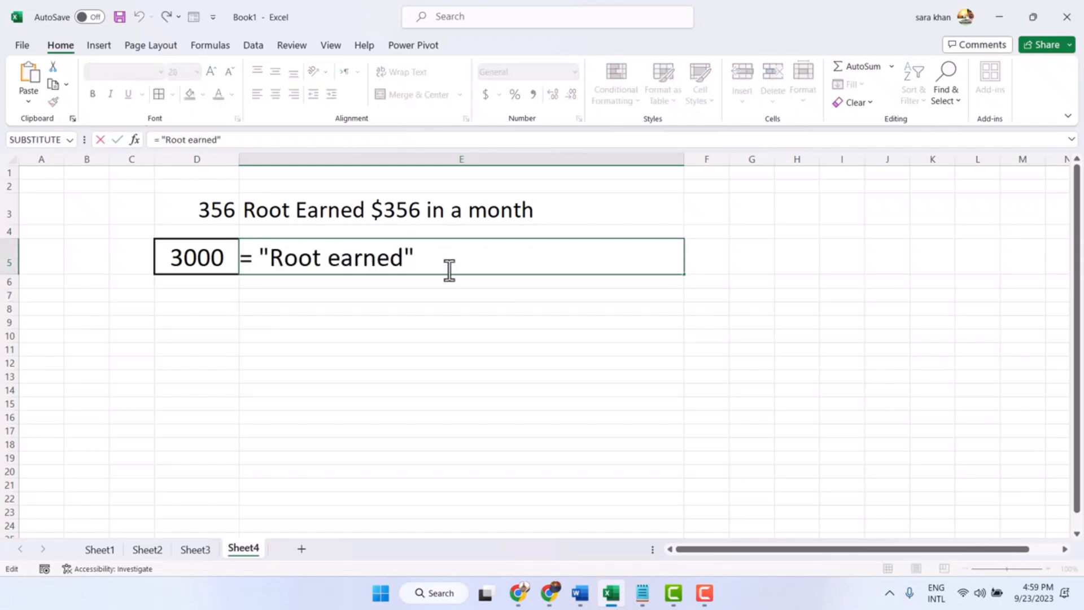
text(& te)
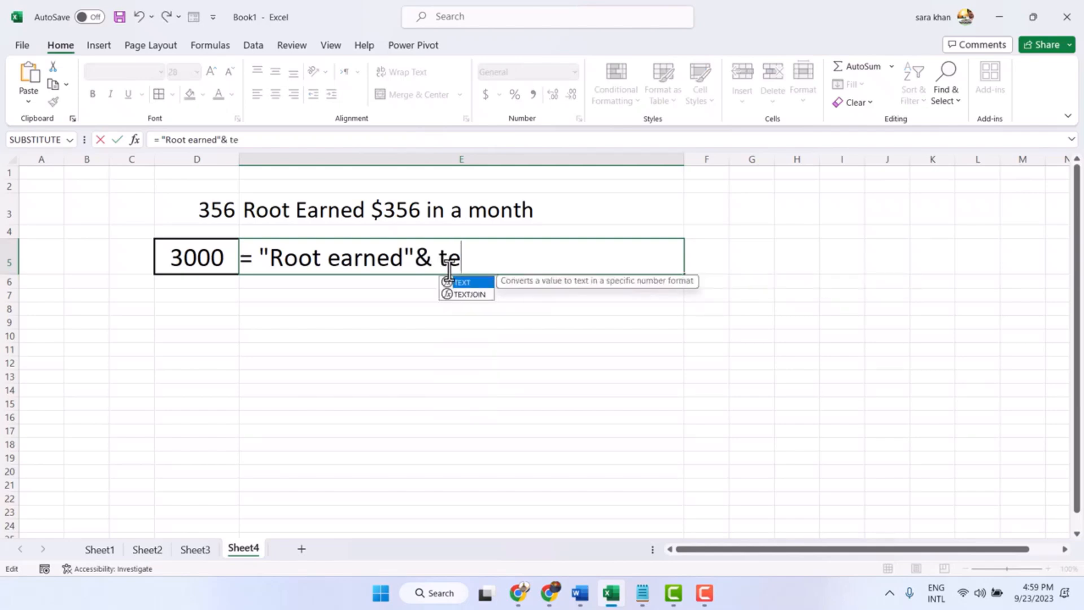
double_click(455, 282)
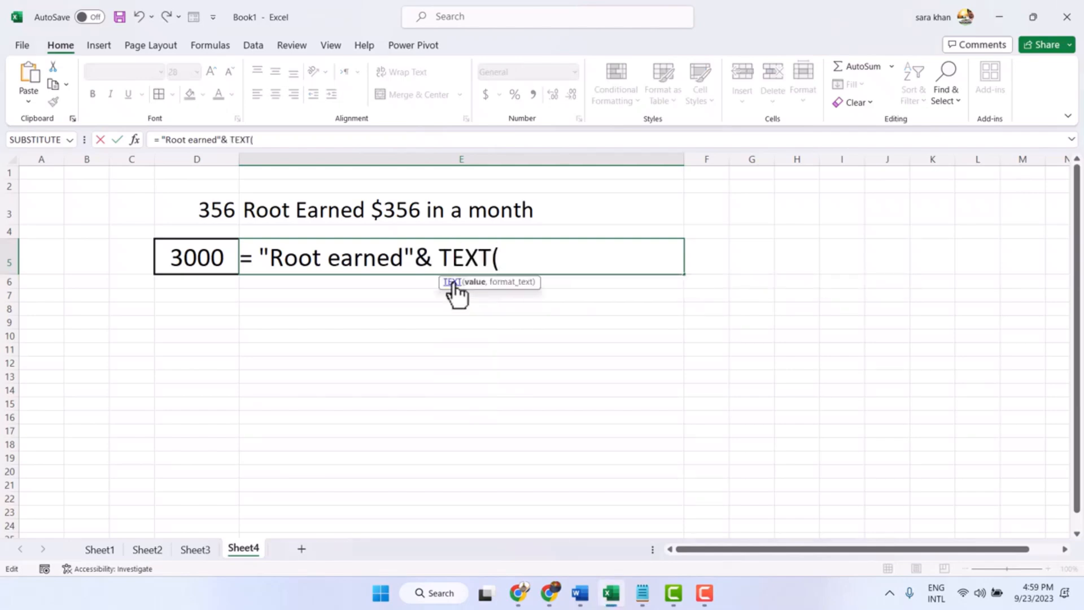
click(207, 262)
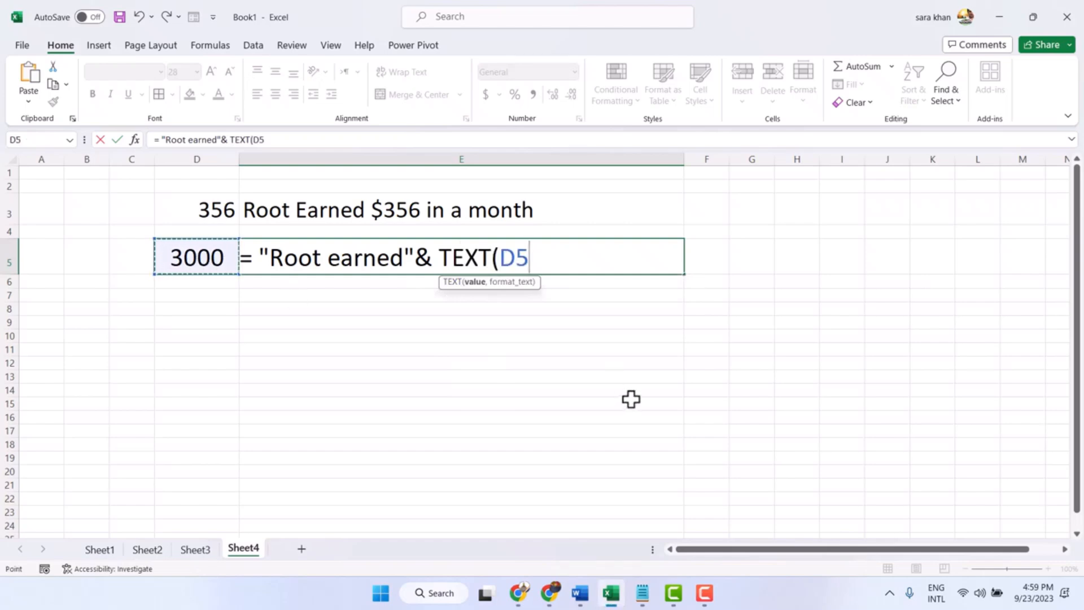
text(,)
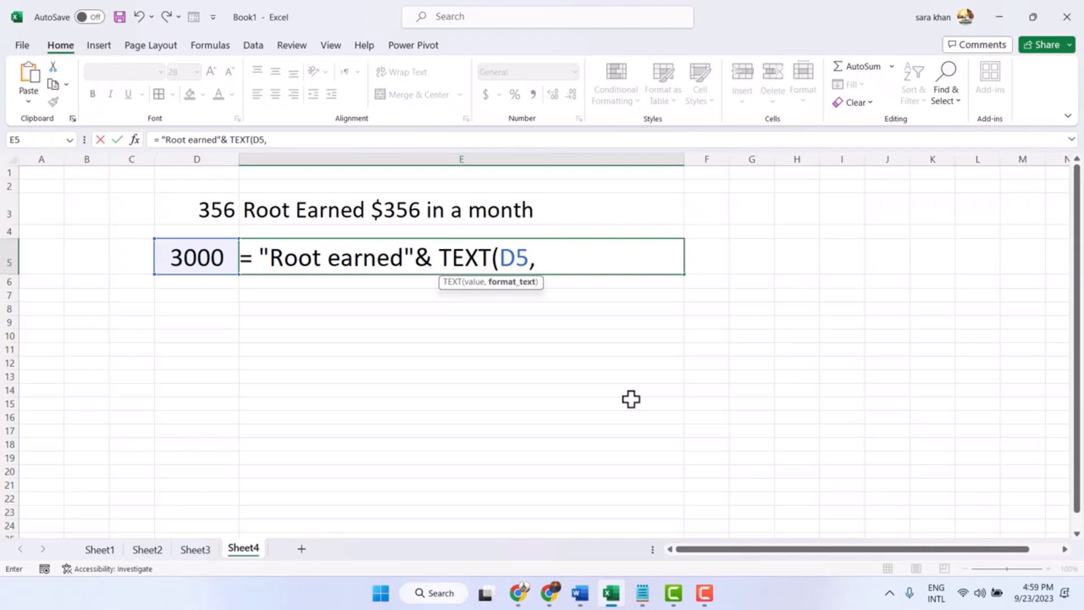
text("$#)
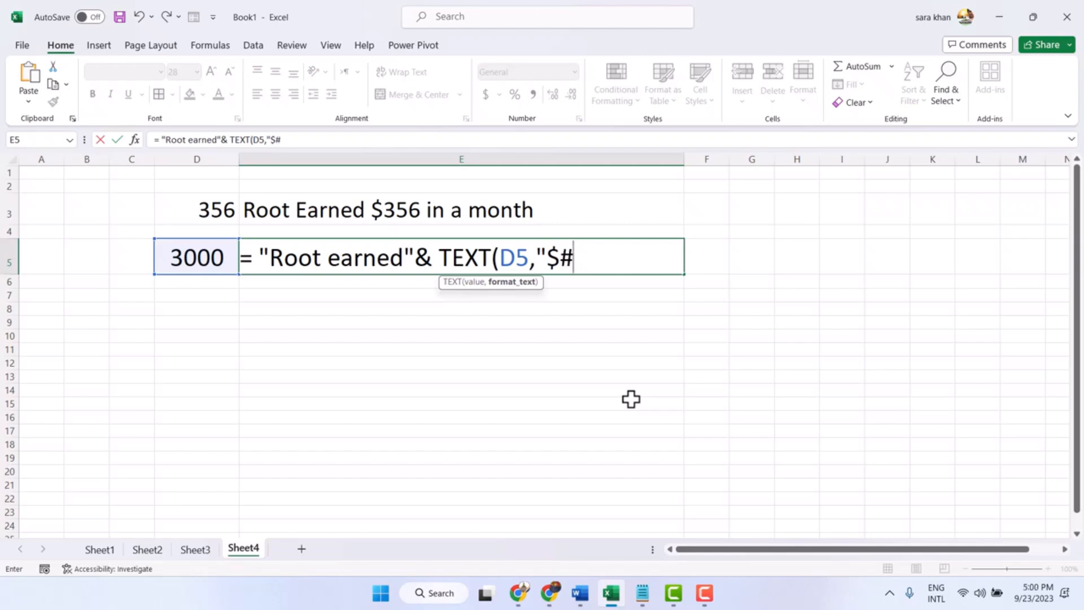
text("))
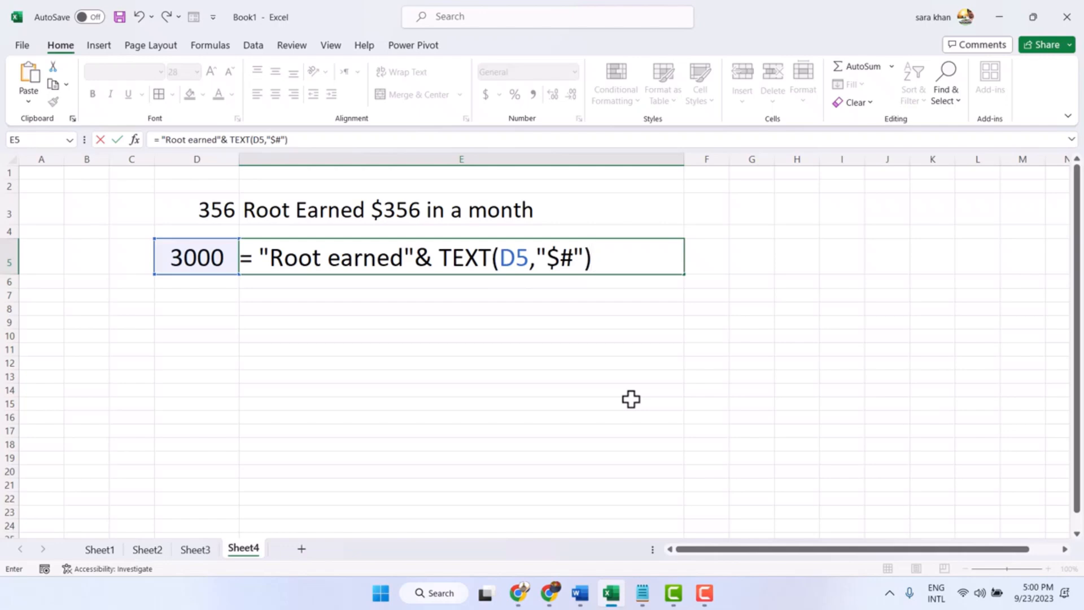
Append & "in a month" to the end of the formula in E5 and commit it.
text(& "in a )
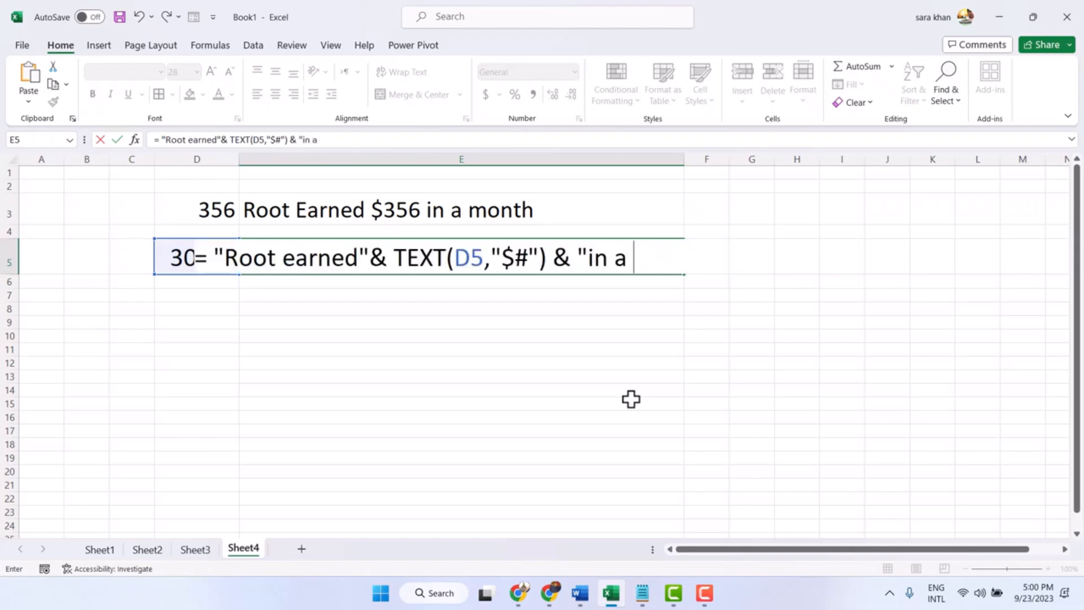
text(mo)
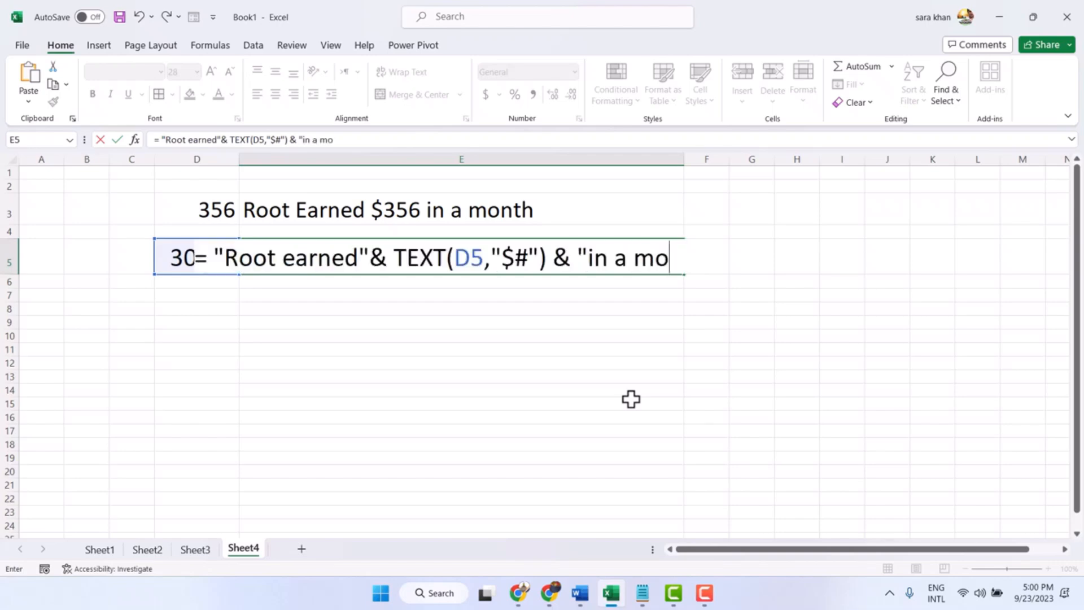
text(nth")
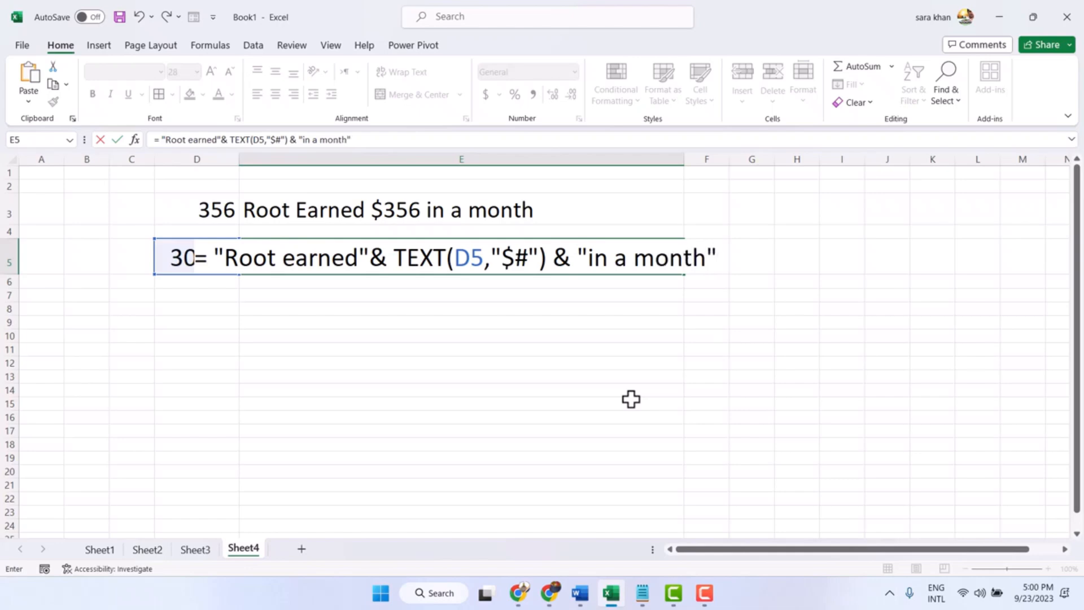
key(Return)
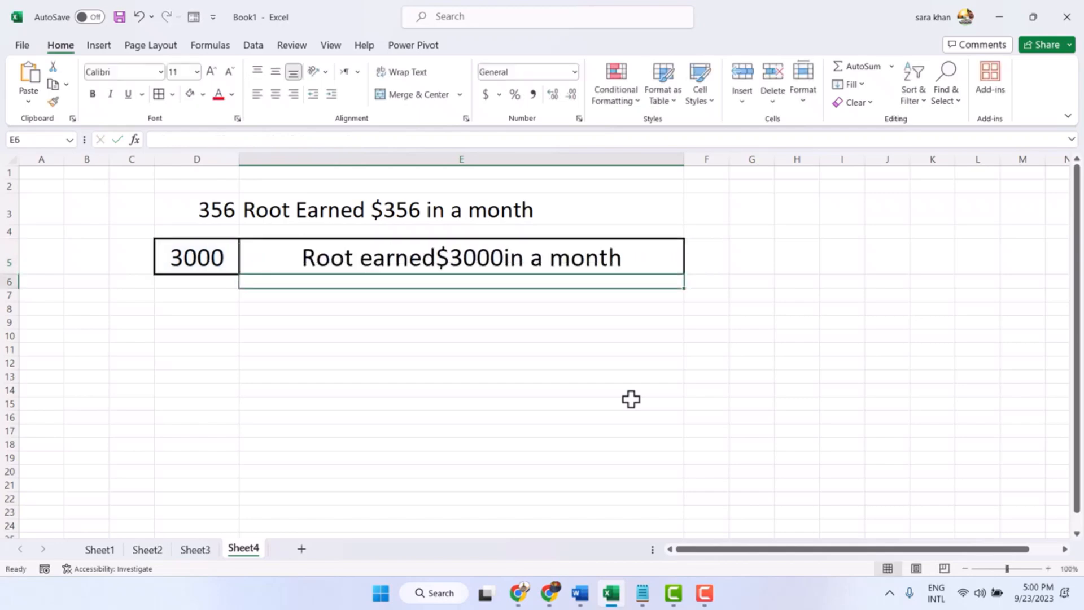
Insert a space inside the quotes before "in a month" in the E5 formula.
click(478, 253)
double_click(484, 257)
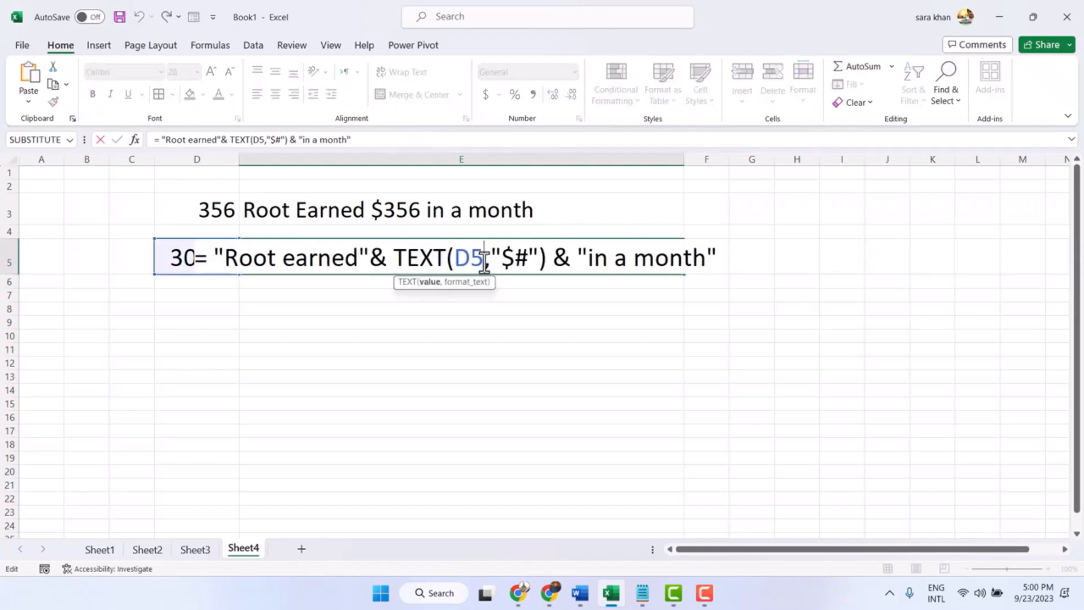
click(586, 260)
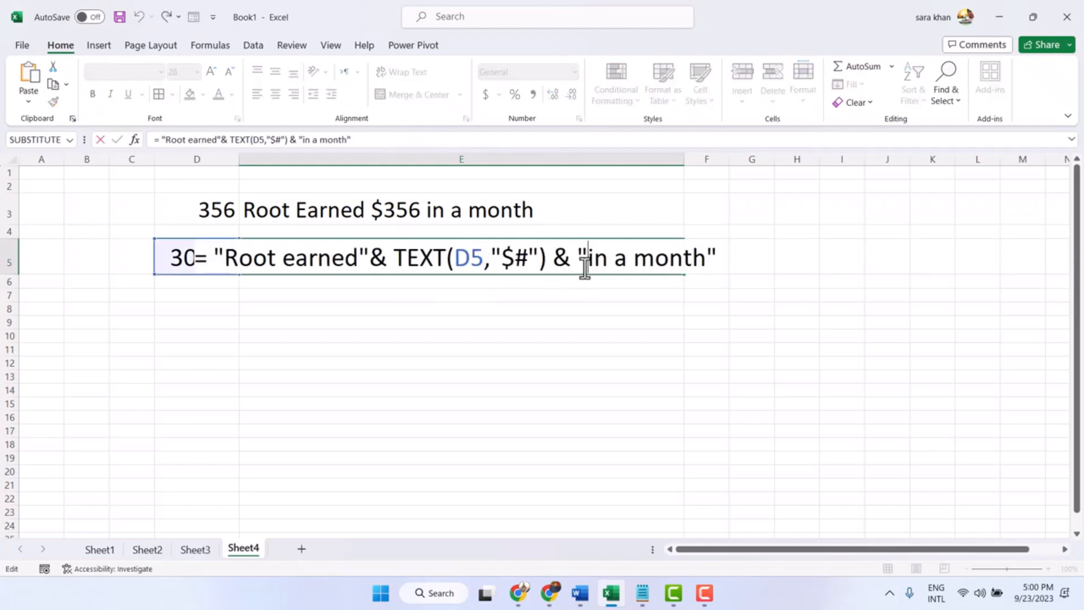
click(523, 288)
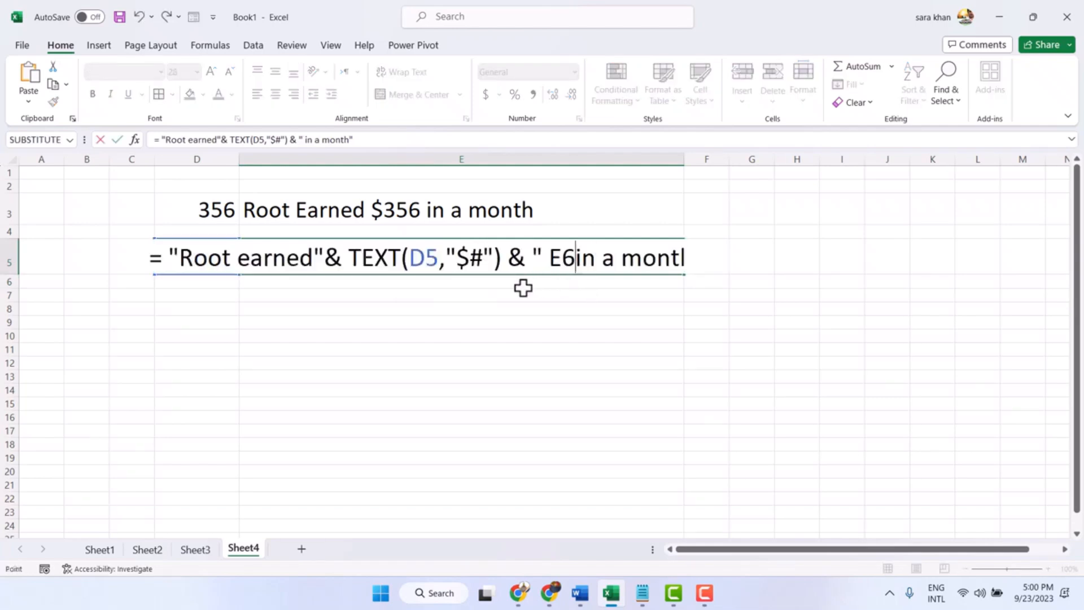
click(522, 254)
double_click(542, 257)
drag(549, 258, 578, 264)
key(BackSpace)
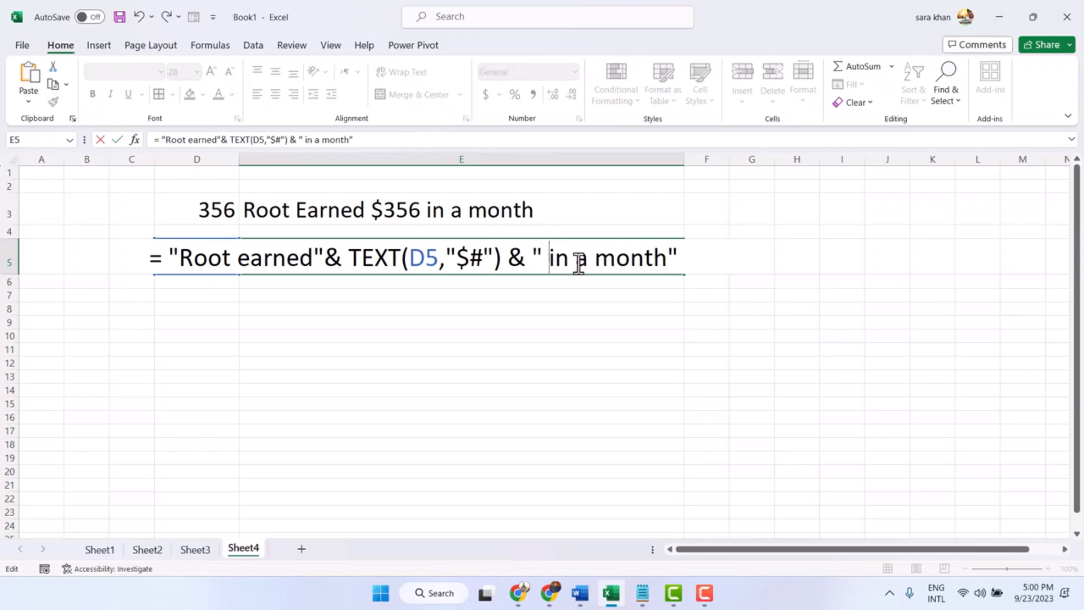
key(Return)
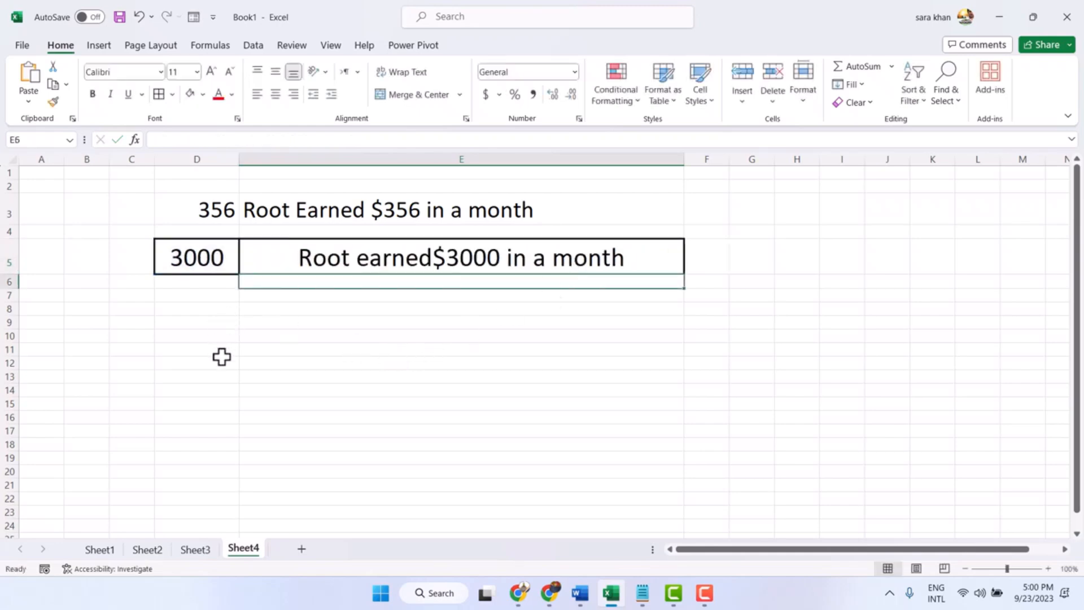
Insert a space between the closing quote of "Root earned" and the ampersand in the E5 formula.
click(446, 255)
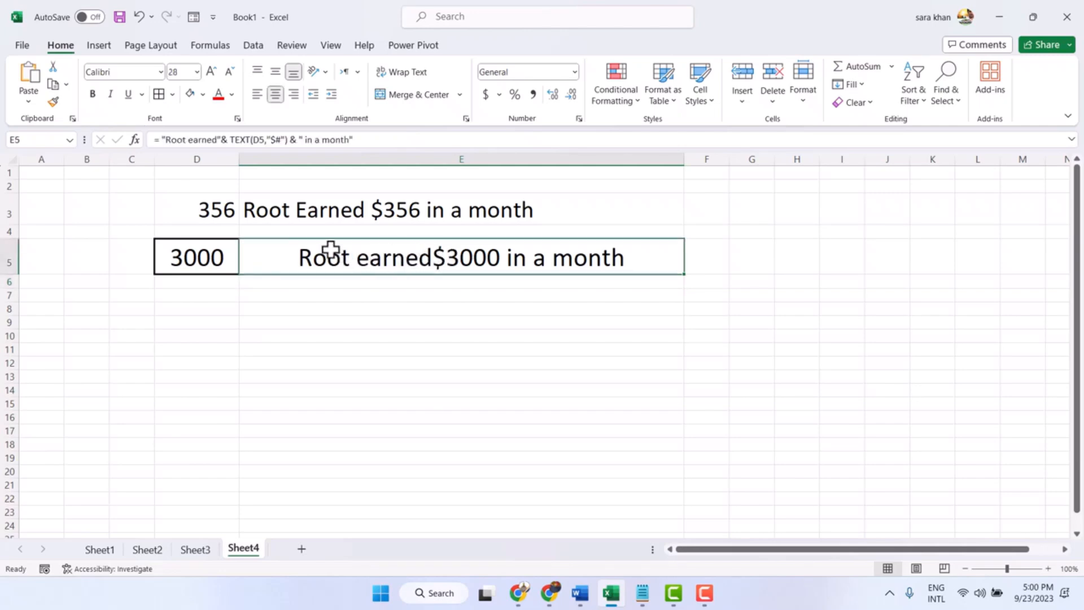
double_click(432, 261)
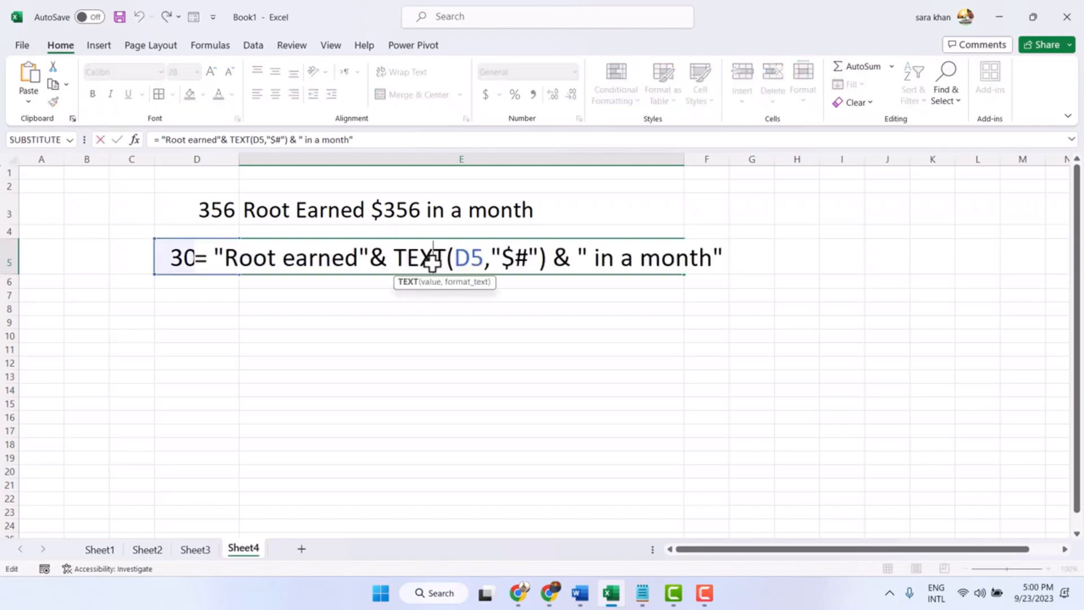
click(506, 255)
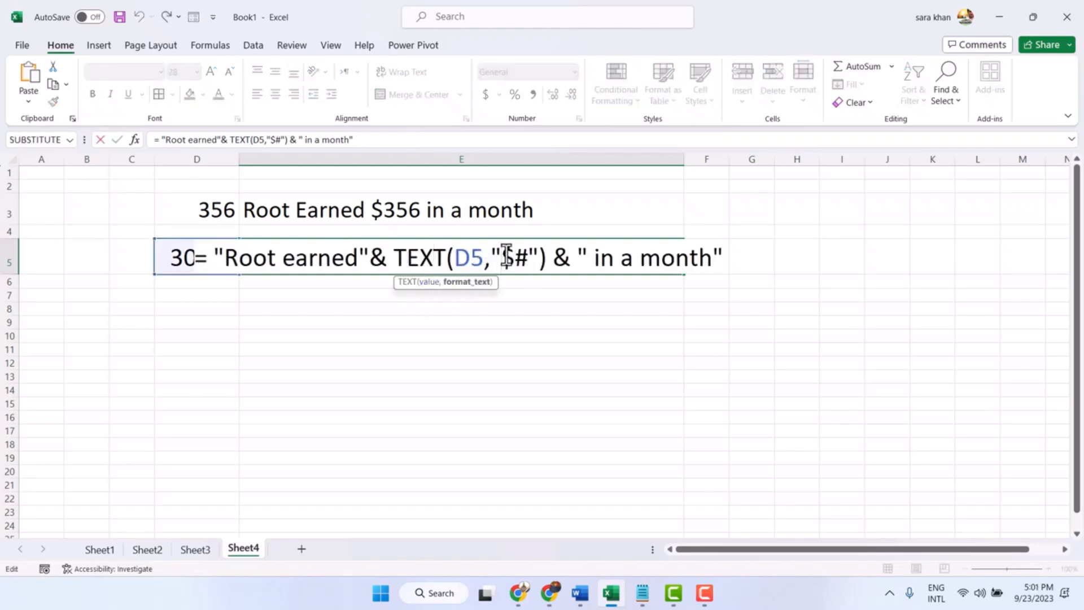
key(Return)
double_click(421, 258)
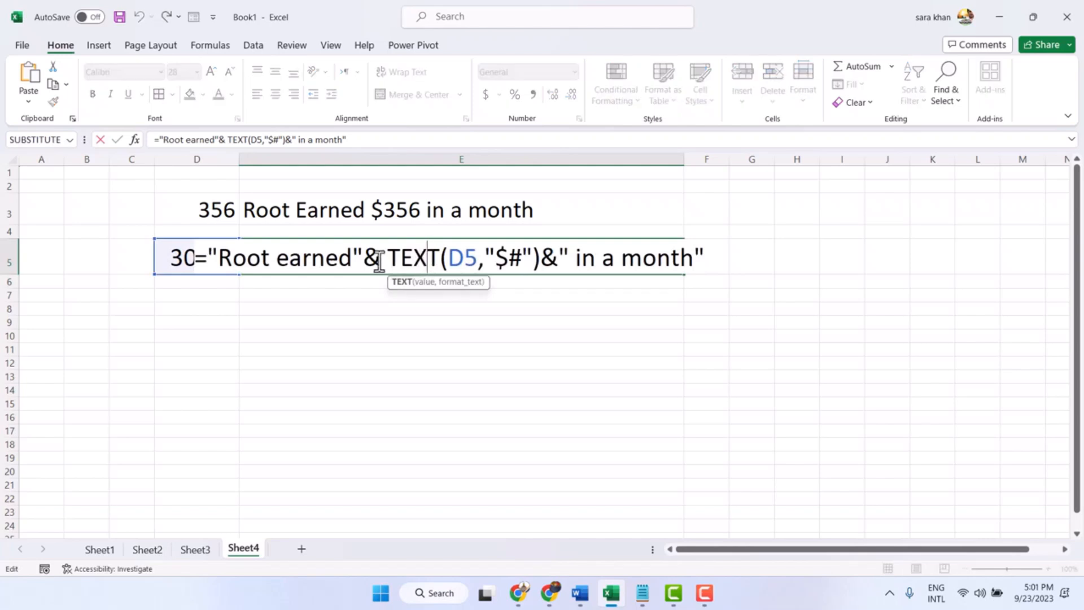
click(364, 257)
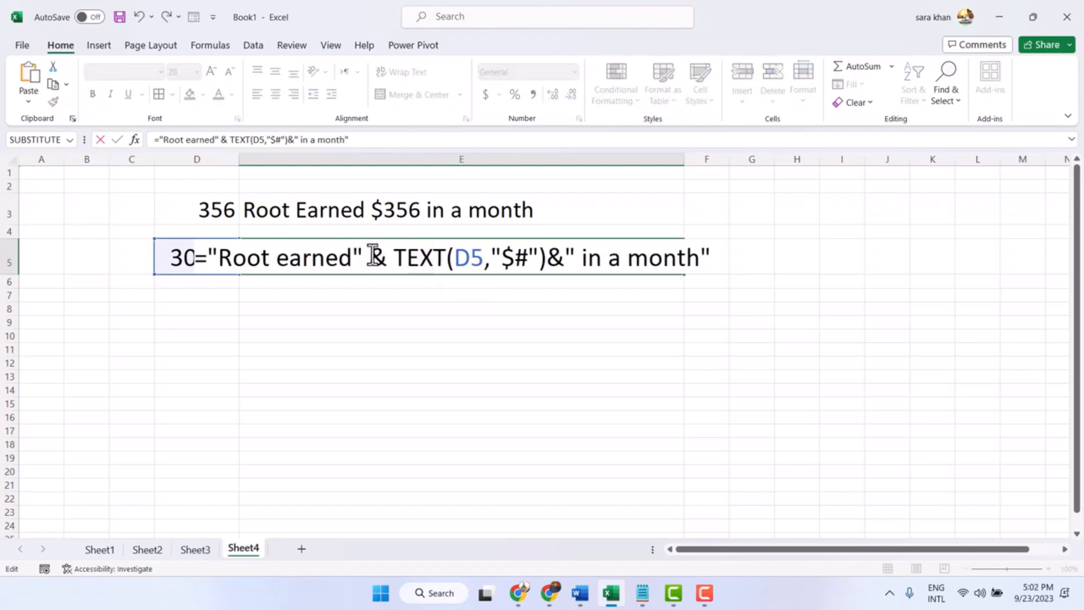
key(Return)
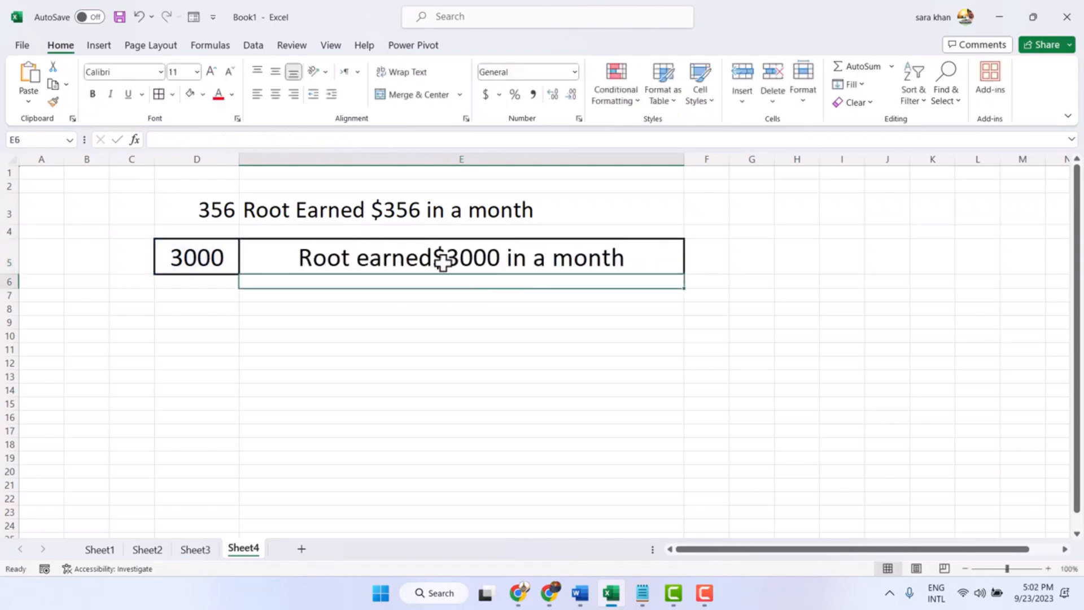
Change the TEXT format in the E5 formula to " $# ", with a space on both sides of the amount.
double_click(422, 257)
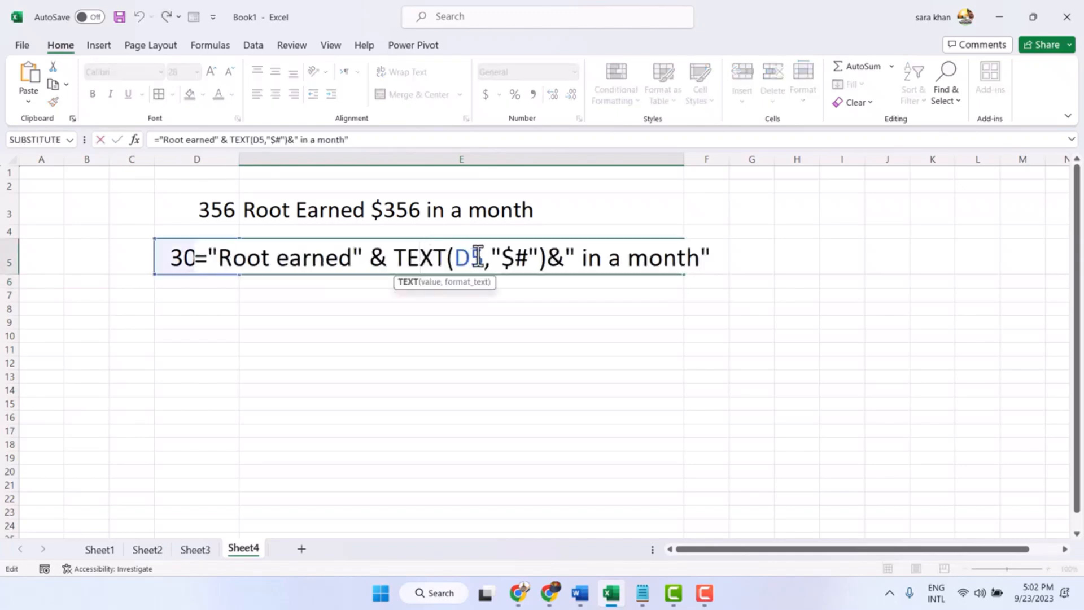
click(499, 256)
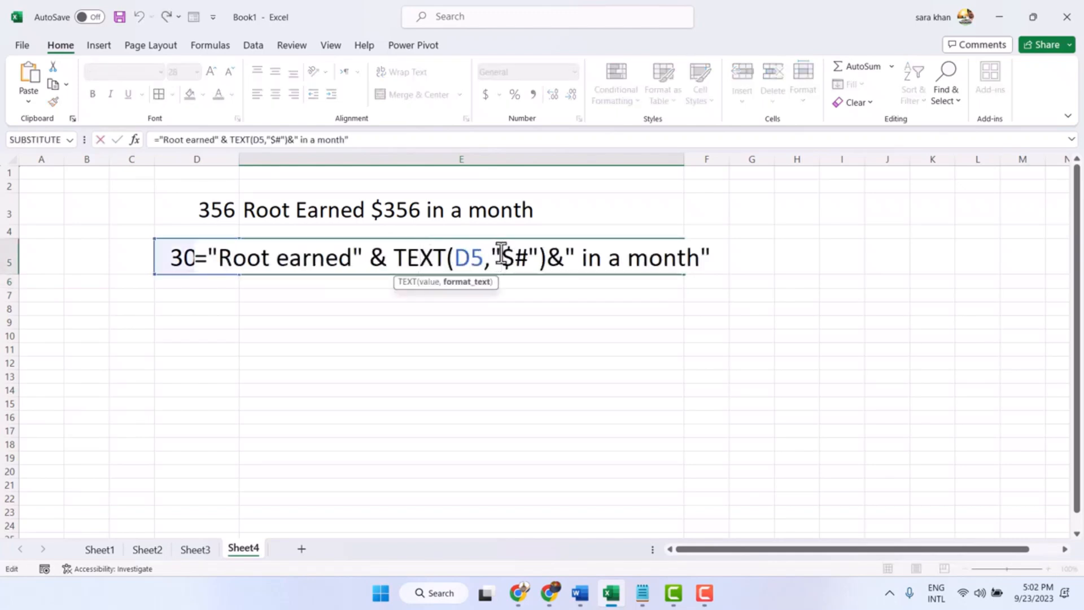
click(531, 258)
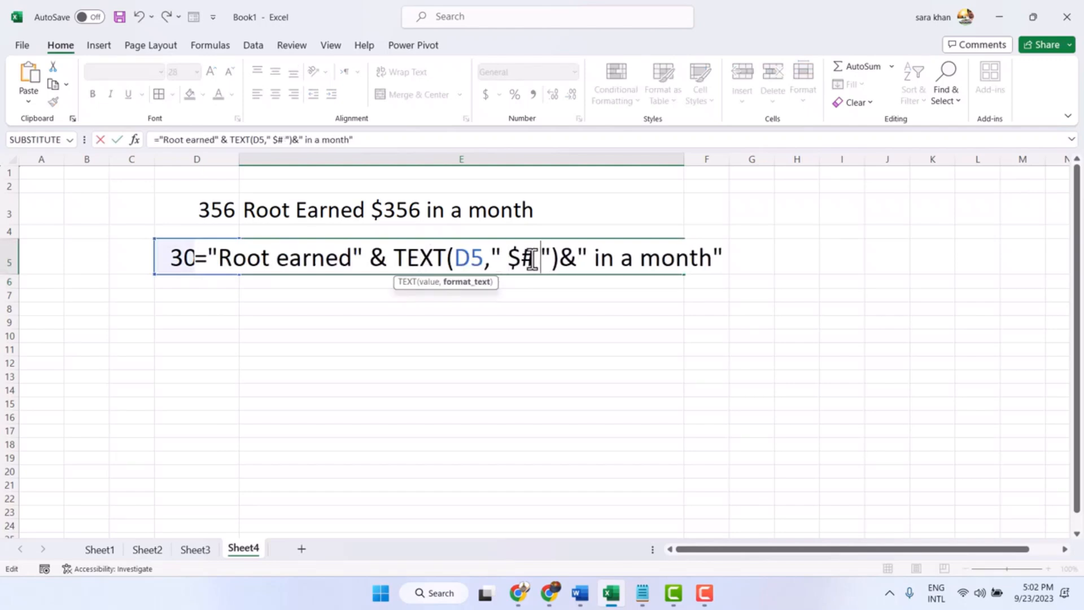
key(Return)
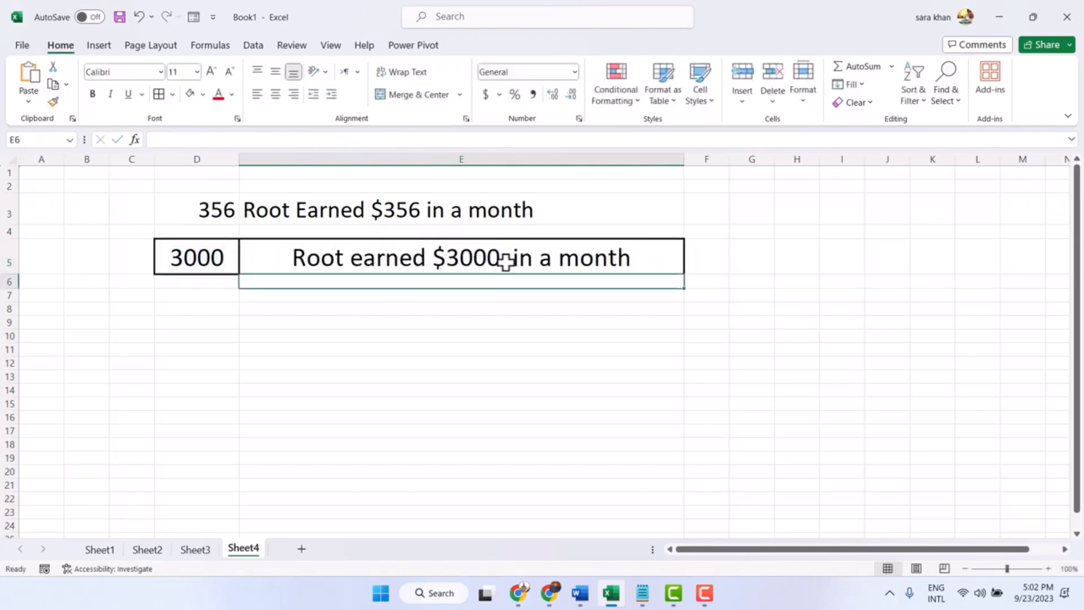
Test the sentence formula by entering 33 and 3345 as amounts in cell D5.
click(182, 259)
text(33)
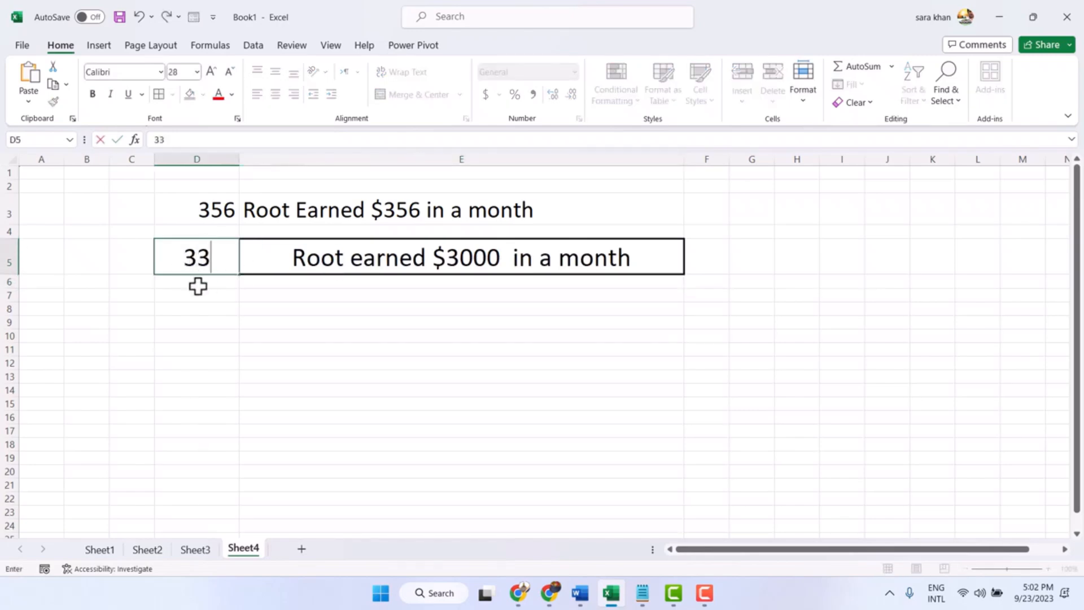
key(Return)
click(204, 259)
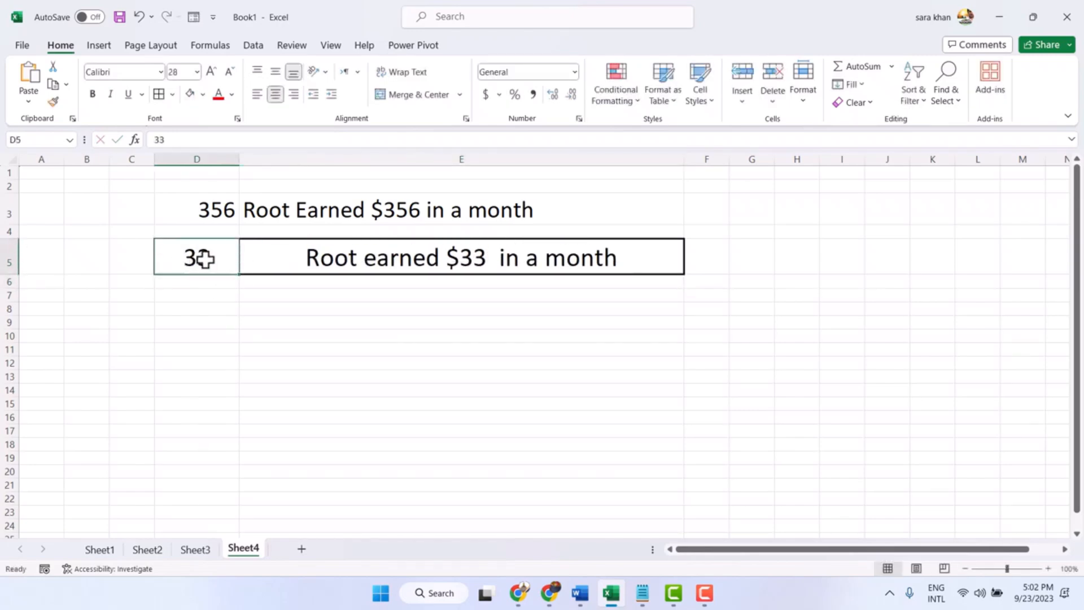
text(3345)
key(Return)
Test the sentence formula with text by entering tret in cell D5.
click(195, 260)
text(tret)
key(Return)
Replace the text in cell D5 with the amount 666.
click(195, 258)
double_click(195, 259)
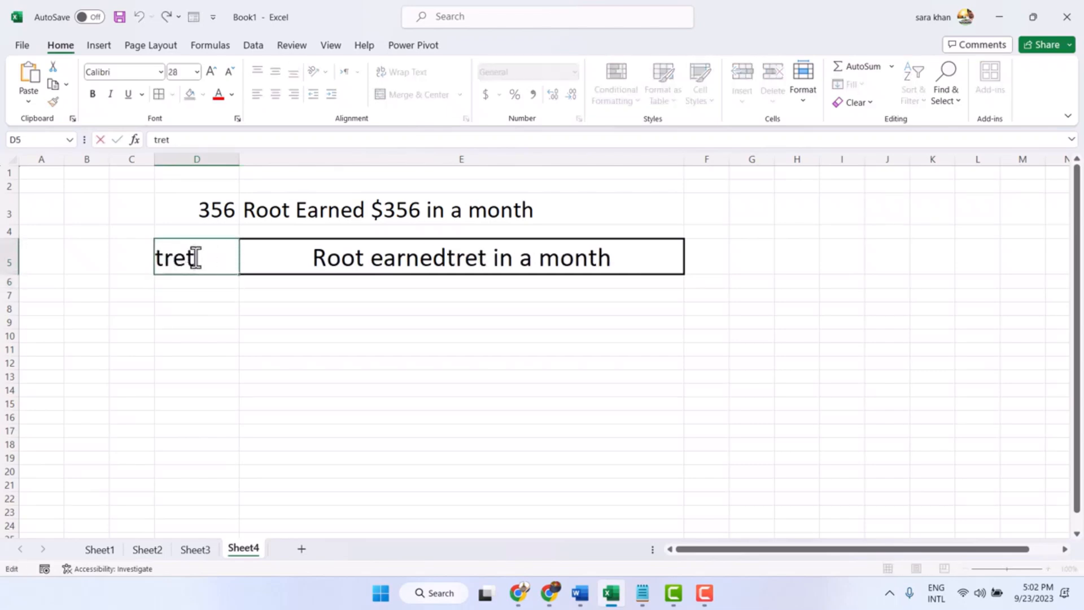
double_click(195, 257)
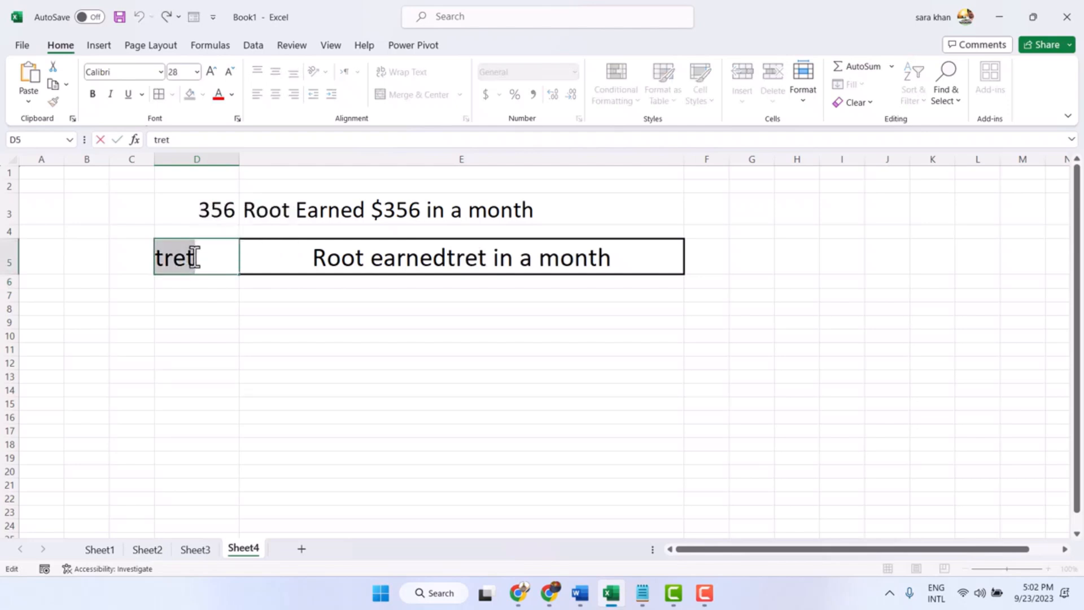
text(666)
click(212, 297)
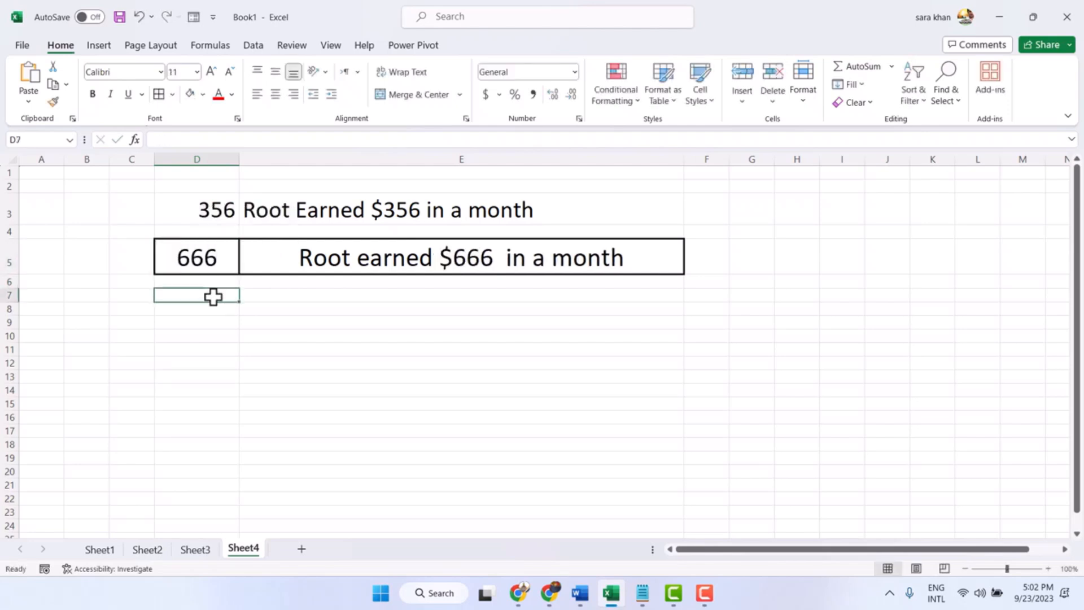
Set the amount in cell D5 to 77777.
double_click(208, 255)
drag(206, 254, 155, 254)
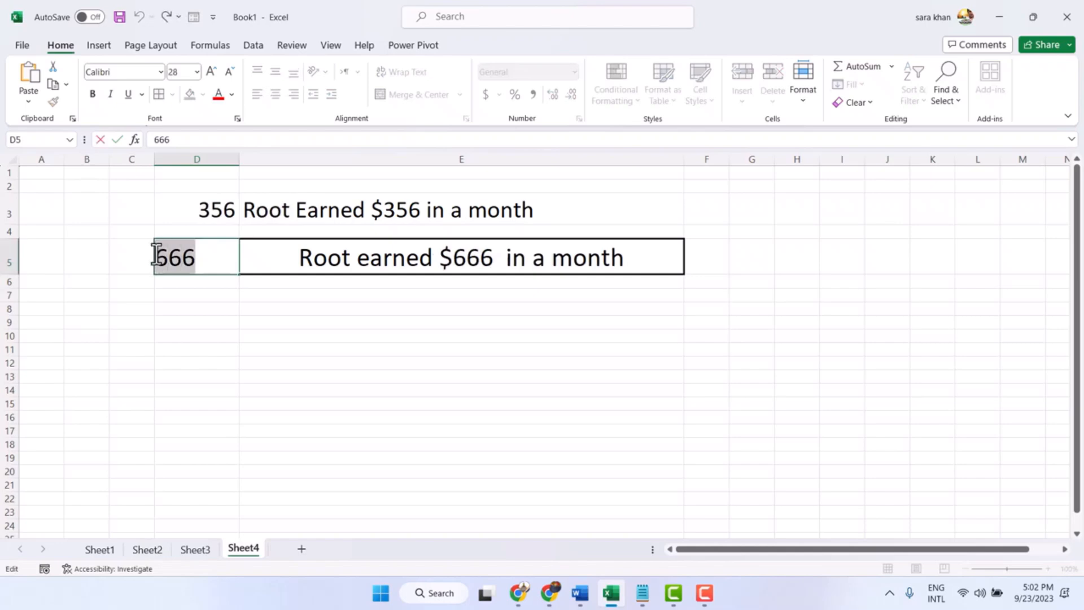
text(77777)
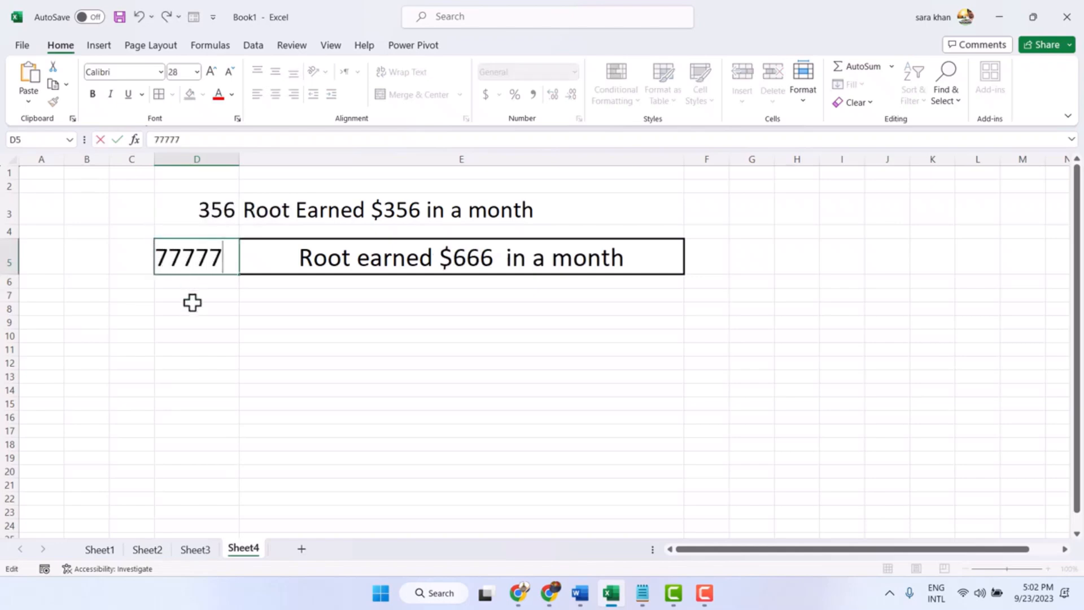
click(194, 307)
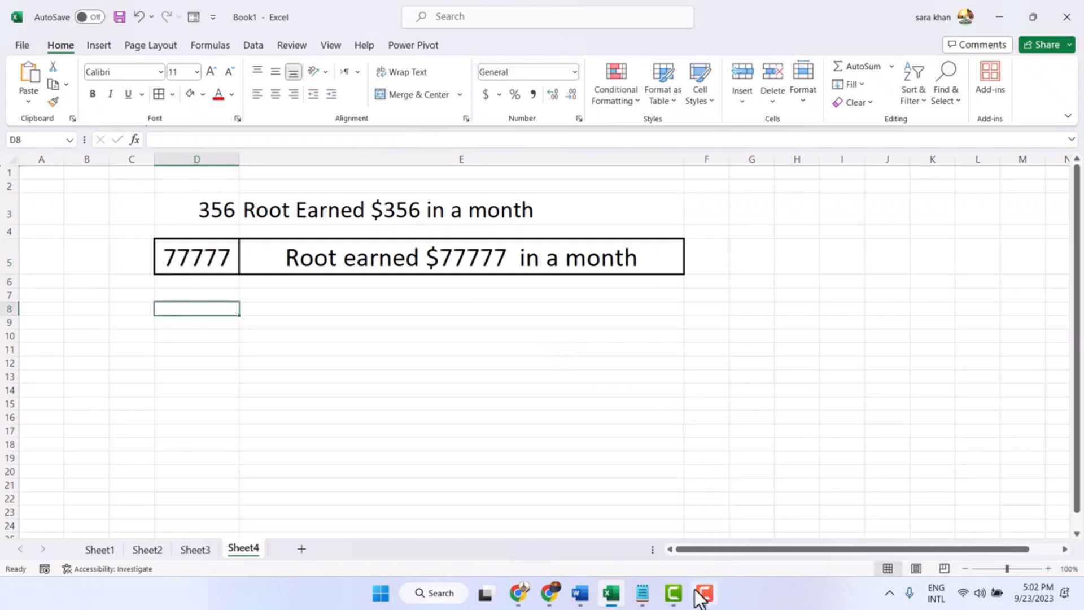
Switch to Notepad and show the open WRWRWQE note.
click(704, 594)
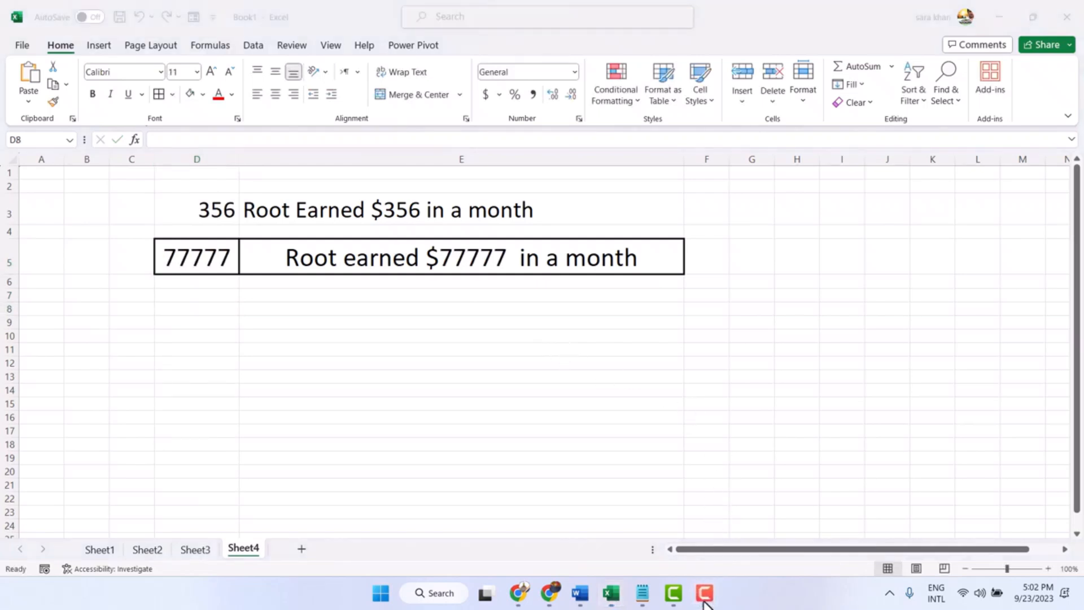
click(642, 594)
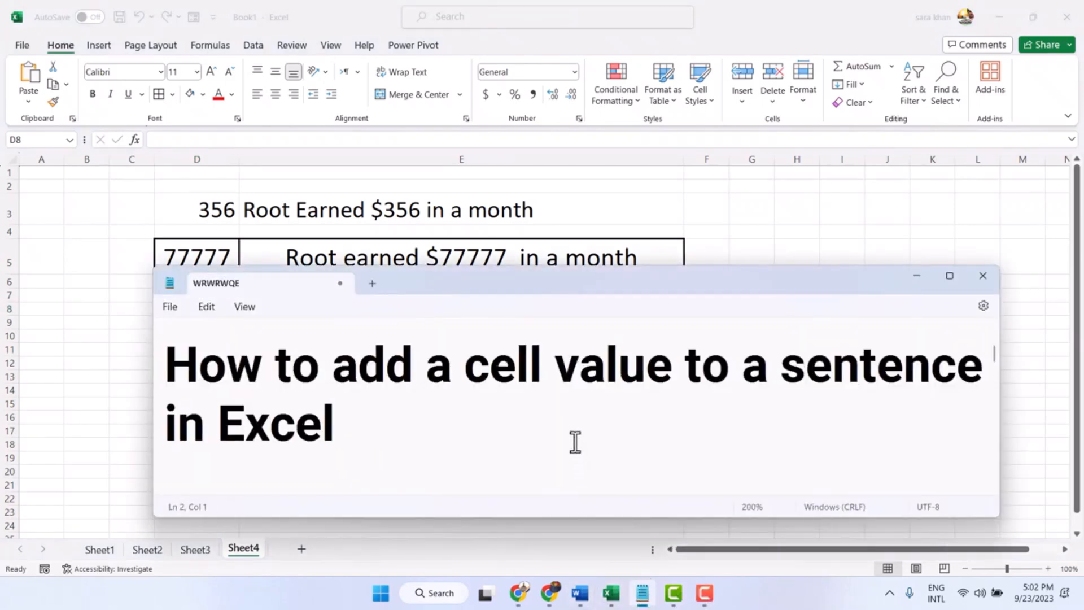